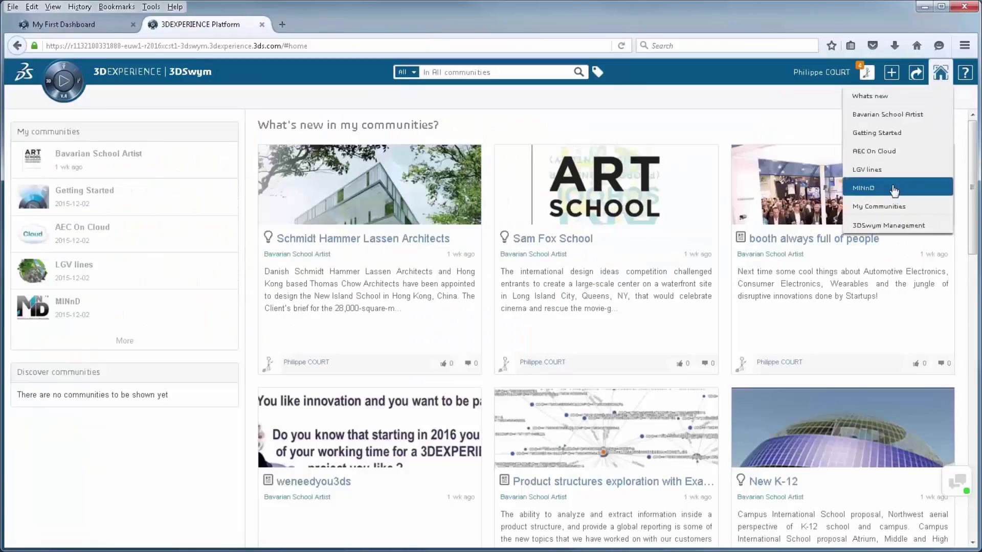
- Open the Ideas section of the Bavarian School Artist community and show the ideas in New Idea status
left_click(869, 187)
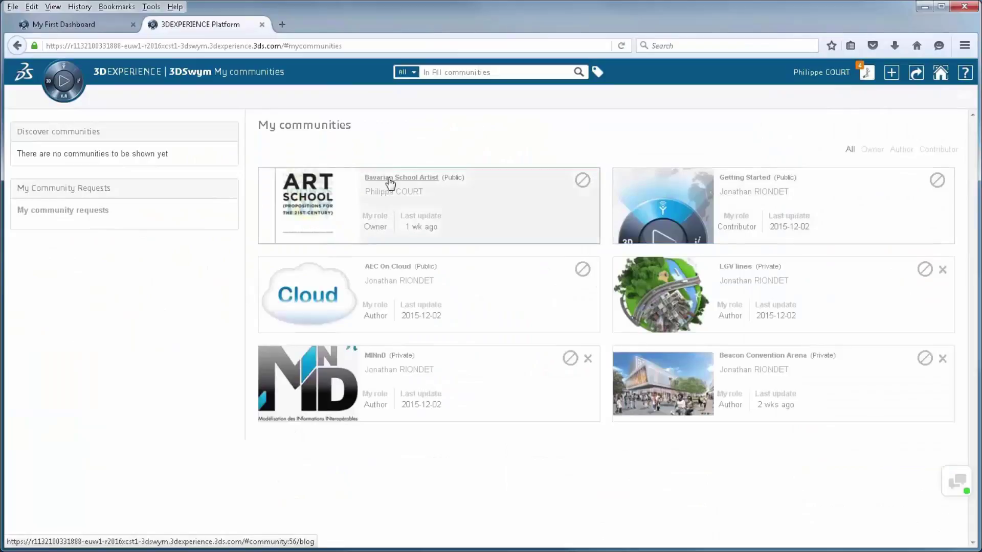
left_click(391, 178)
left_click(398, 97)
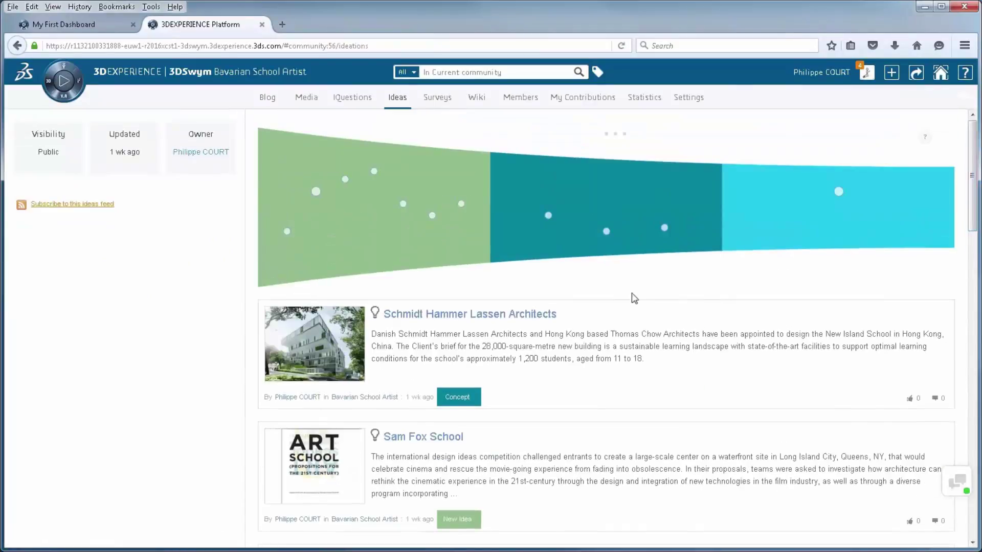
left_click(397, 237)
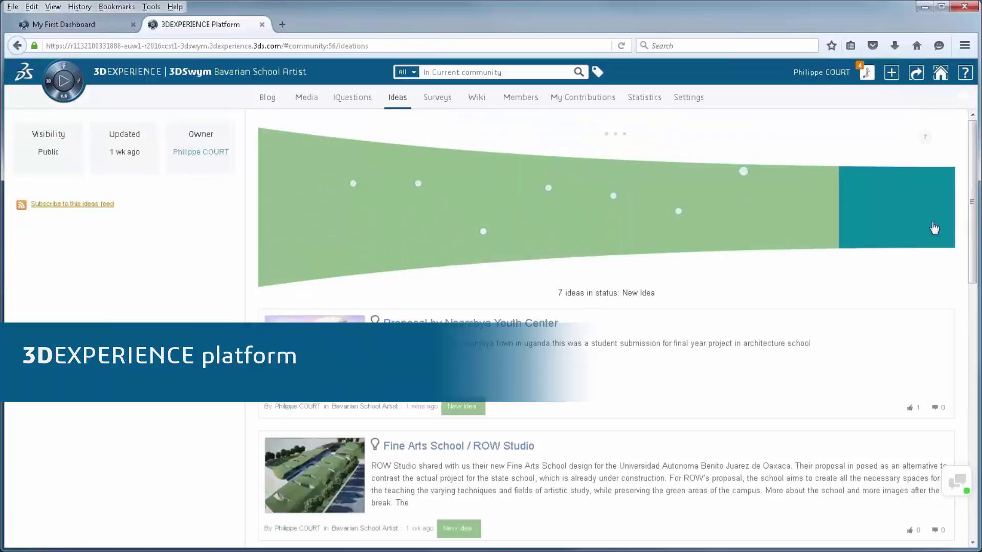
- Browse the community ideas and post a comment starting with "I like" on the artist school design proposal idea
scroll(978, 307, "down", 3)
scroll(978, 307, "down", 8)
scroll(910, 221, "up", 12)
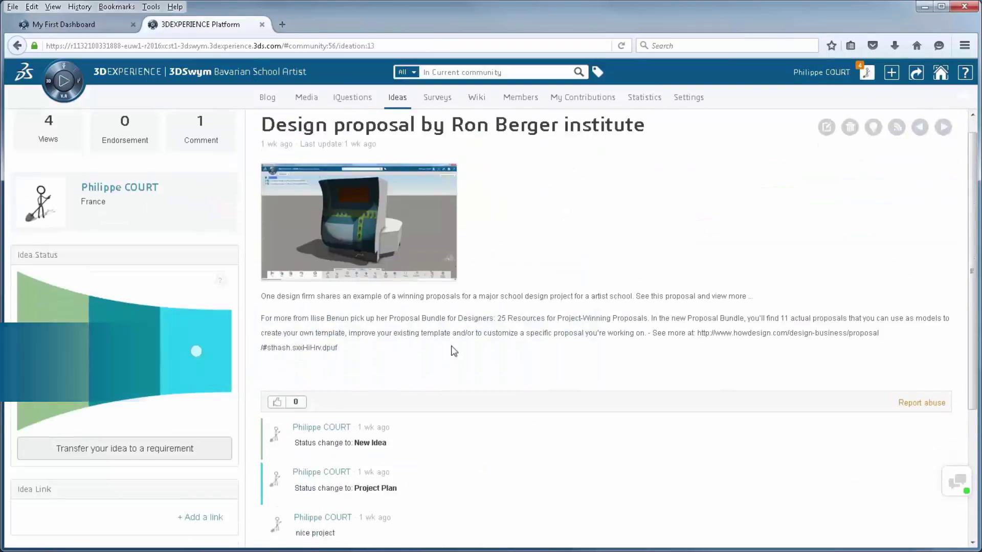
scroll(453, 351, "down", 4)
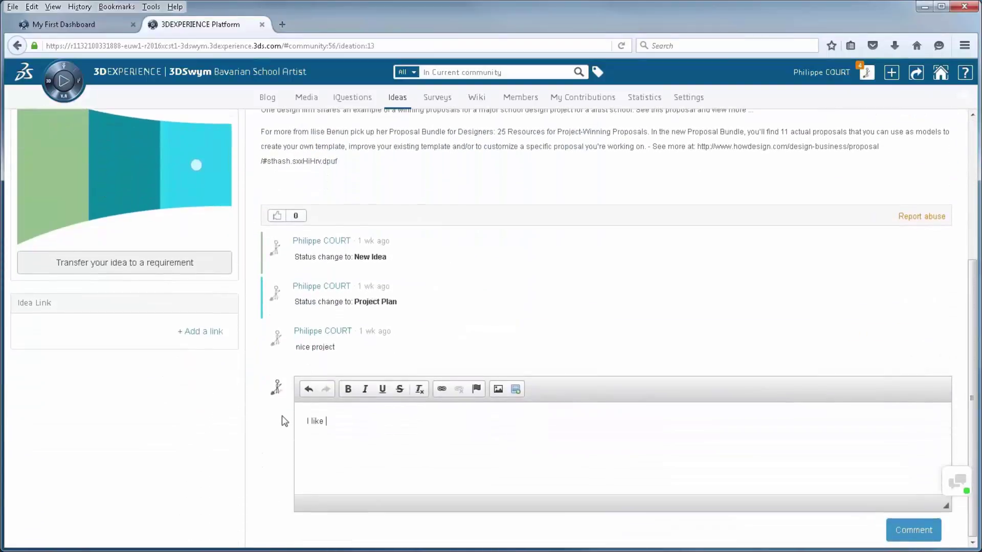
left_click(913, 530)
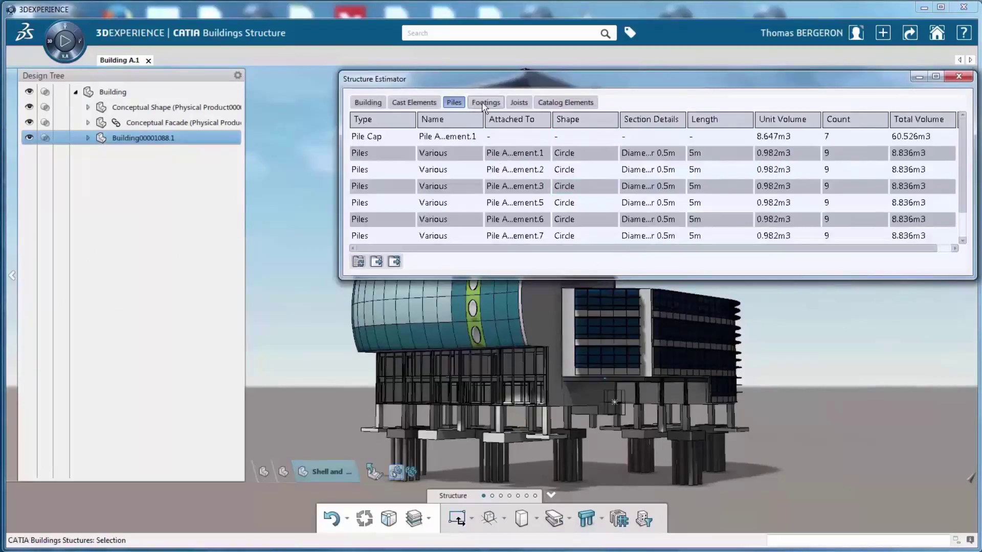
- Review the Footings, Joists and Catalog Elements quantities in the Structure Estimator, and close it
left_click(483, 104)
left_click(519, 103)
left_click(558, 105)
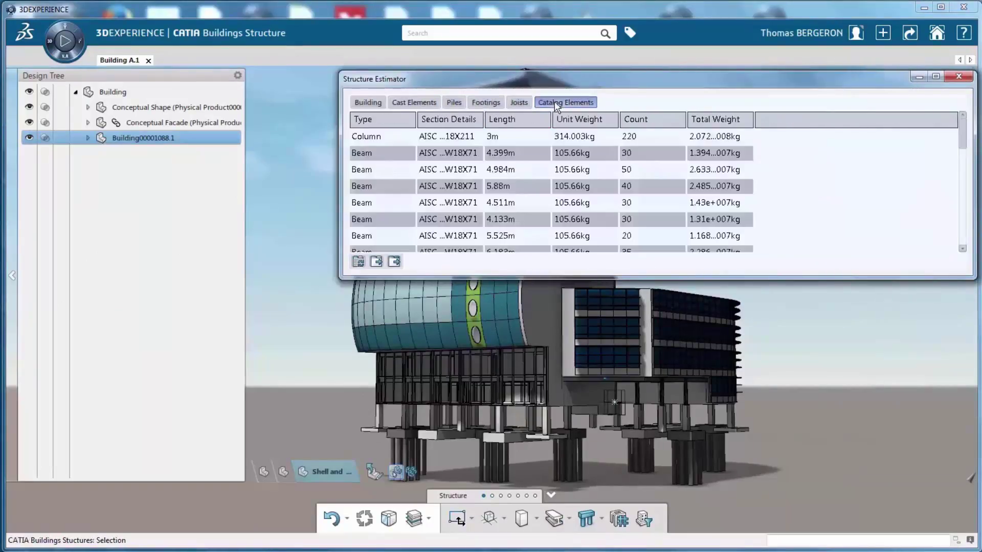
left_click_drag(966, 141, 969, 111)
left_click(958, 77)
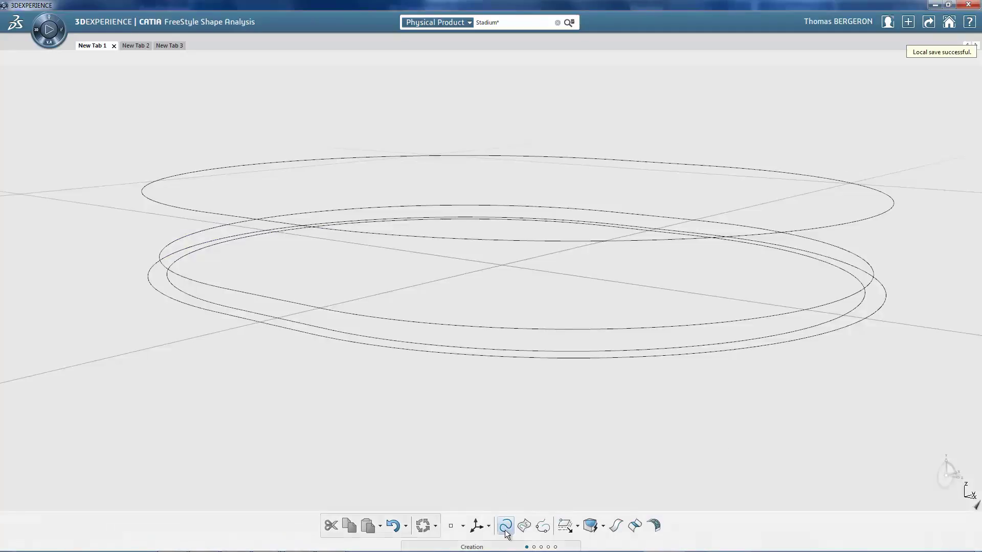
- Draw a through-points 3D curve with four points in a wave across the stadium contour curves
left_click(504, 526)
left_click(209, 336)
left_click(357, 194)
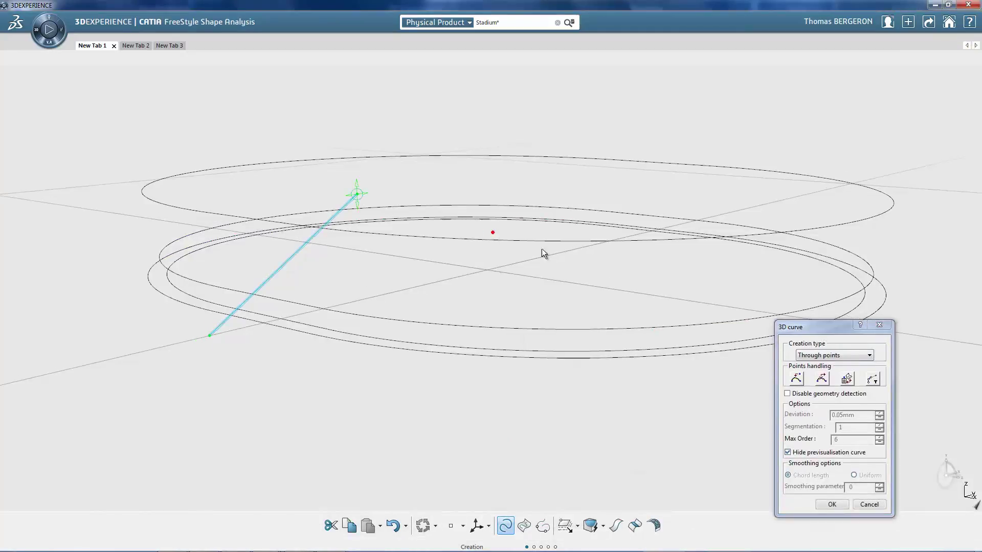
left_click(556, 257)
left_click(724, 153)
- Reposition the second, third and last points of the 3D curve to soften its wave, and accept the curve
left_click_drag(564, 240, 560, 218)
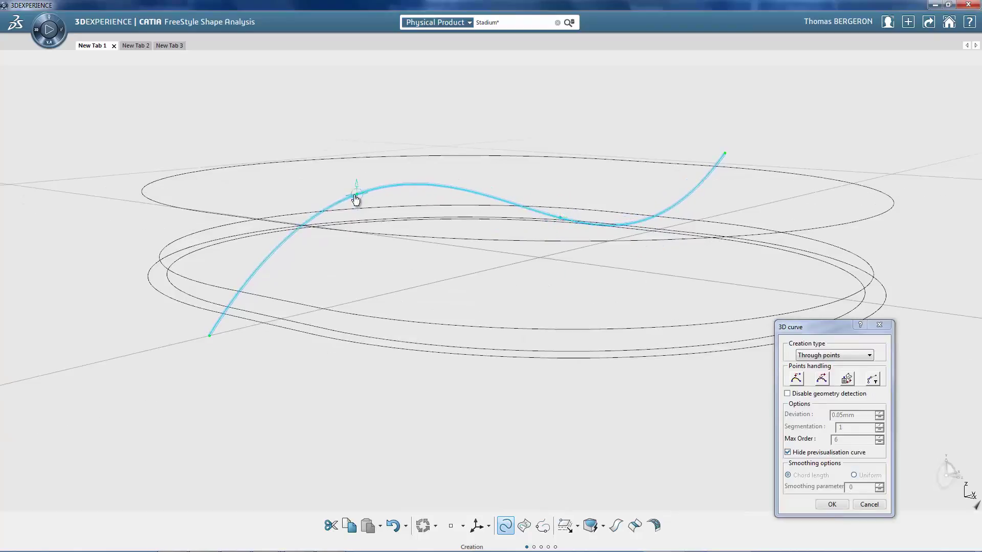
left_click_drag(356, 195, 357, 219)
left_click_drag(727, 162, 719, 160)
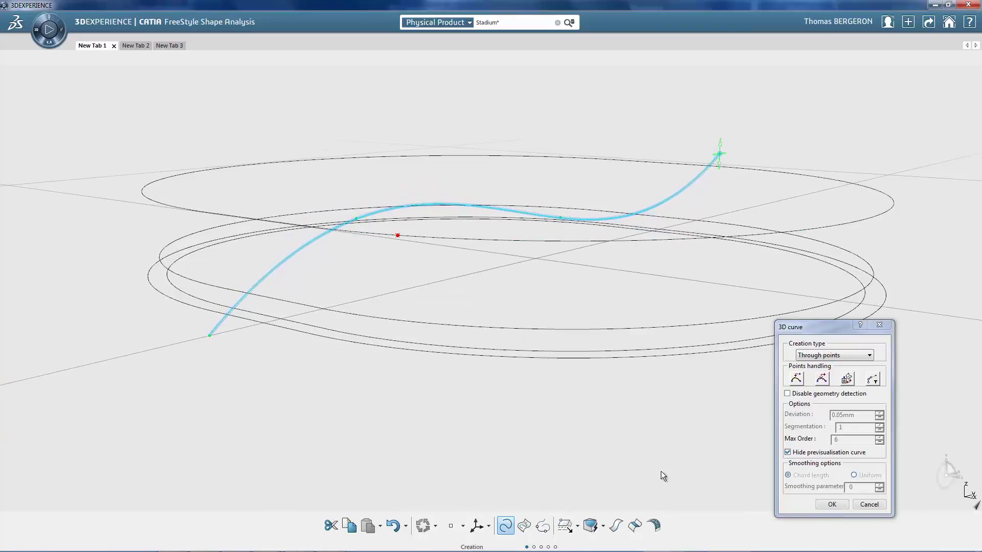
left_click(832, 504)
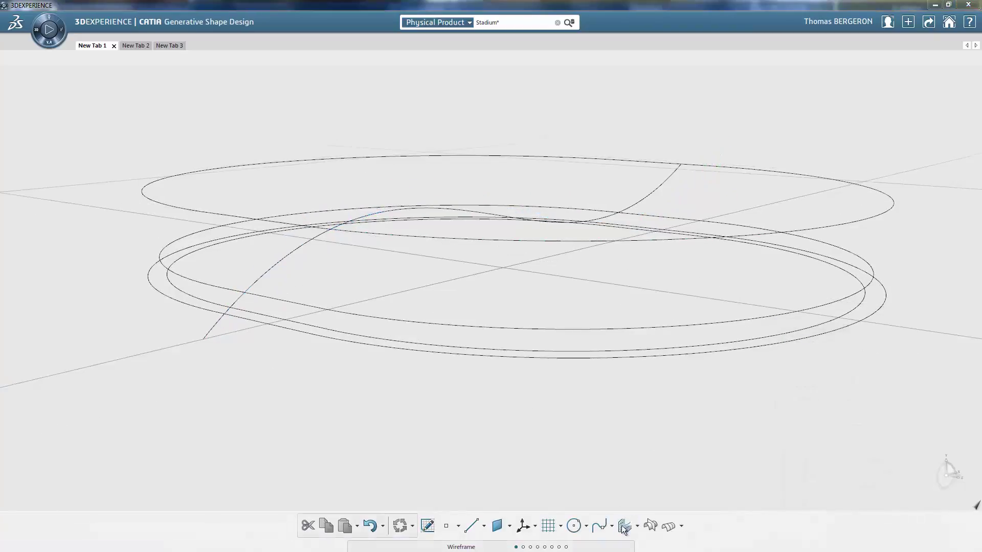
- Combine the outermost lower contour curve with the new 3D curve, using the Normal combine type
left_click(624, 525)
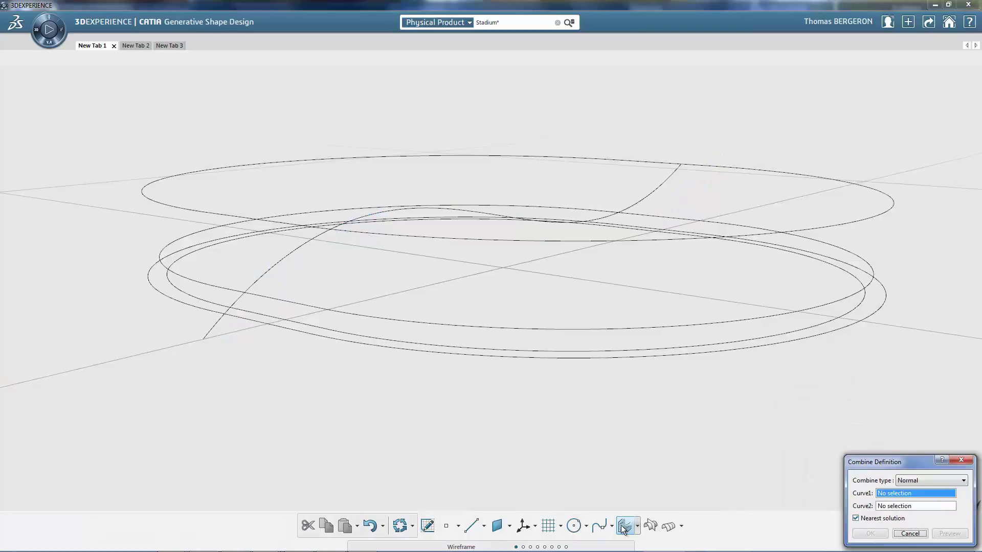
left_click(329, 344)
left_click(291, 261)
left_click(870, 533)
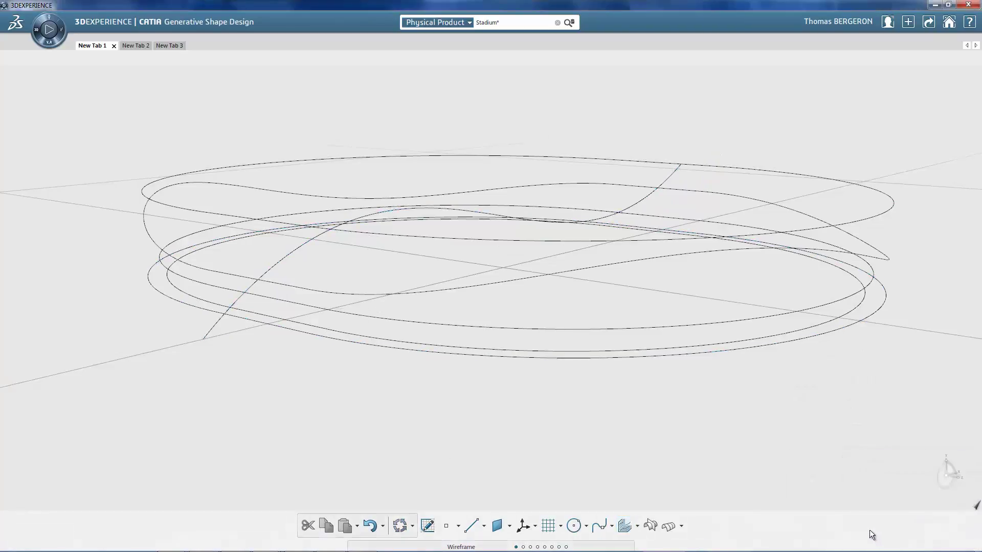
- Create a Two limits swept surface between the upper contour Curve2 and the wavy combined curve
left_click(529, 548)
left_click(540, 525)
left_click(201, 215)
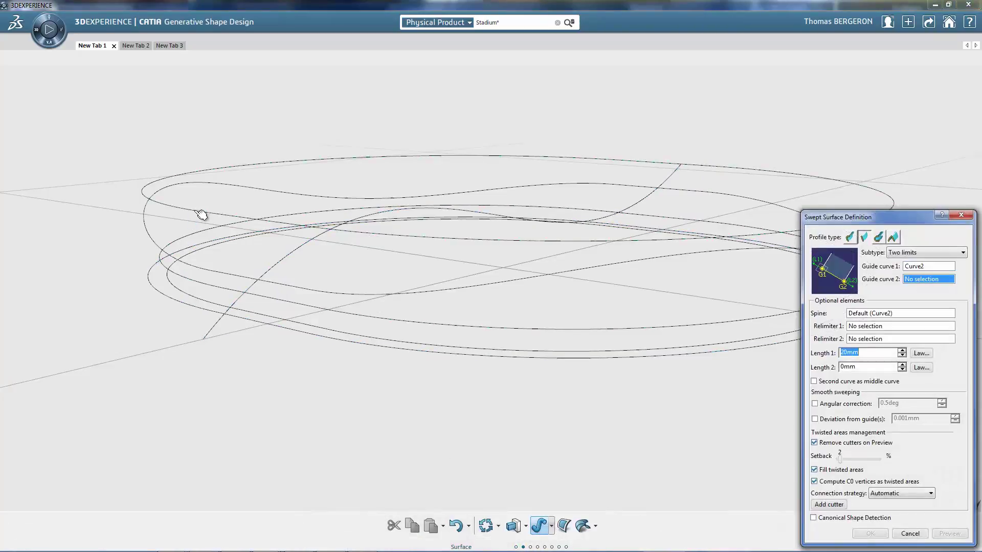
left_click(203, 271)
left_click(871, 534)
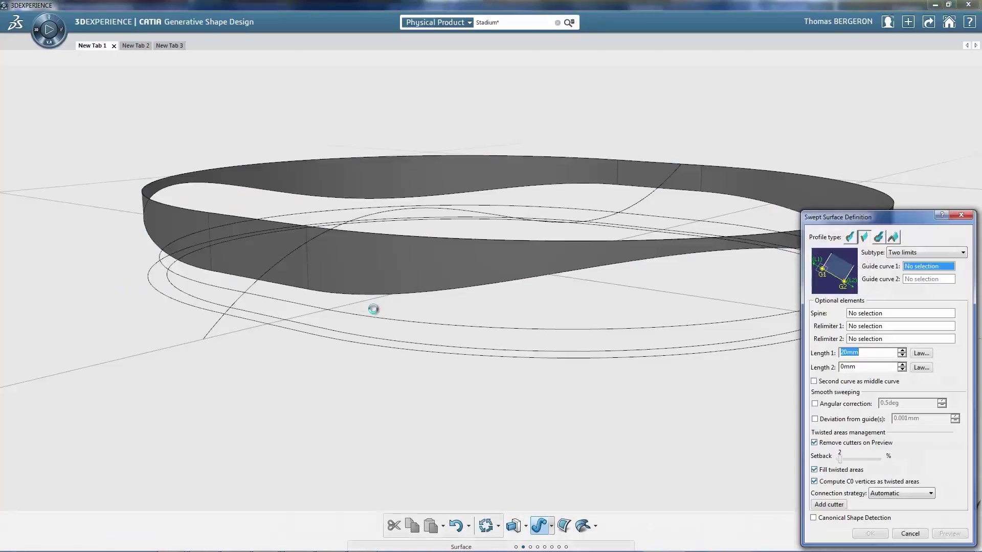
- Create a second Two limits swept surface between the lower contour Curve3 and the wavy combined curve
left_click(340, 312)
left_click(323, 303)
left_click(871, 533)
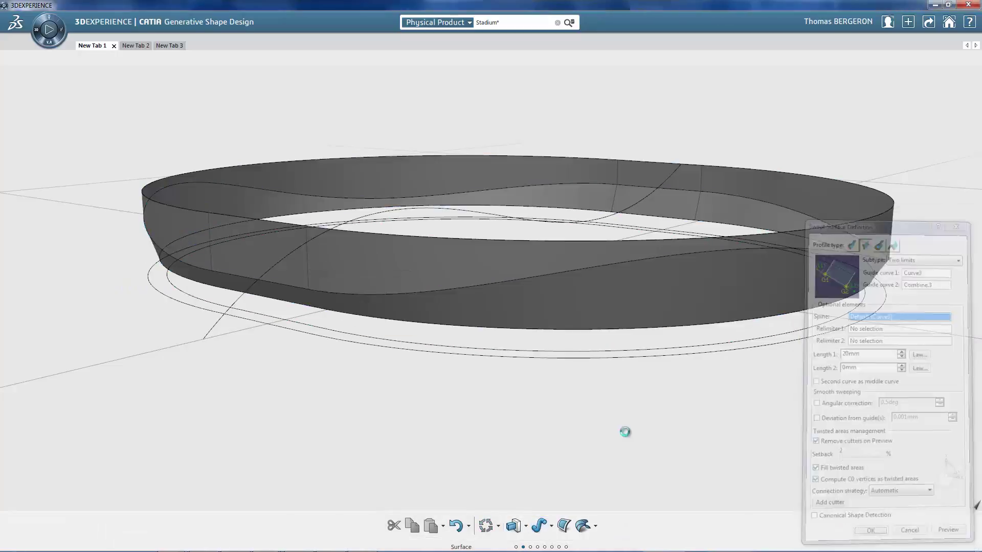
- Edit the 3D curve by raising its first point and slightly raising its third point
double_click(237, 300)
left_click_drag(204, 351, 202, 324)
mouse_move(571, 221)
left_mouse_down()
mouse_move(571, 201)
mouse_move(571, 219)
left_mouse_up()
- Lower the end point of the 3D curve in a four-view layout, accept the edit, and return to a single view
left_click(559, 546)
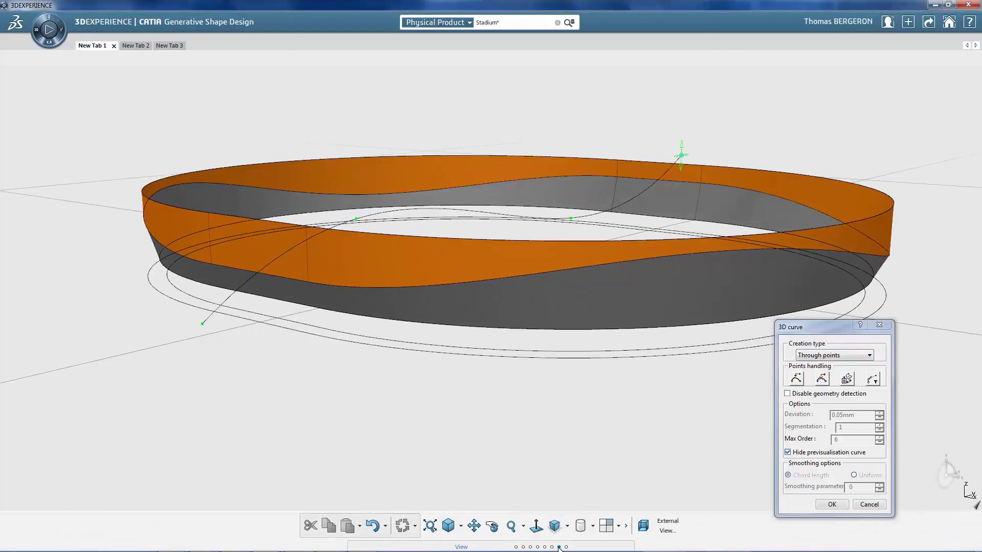
left_click(607, 527)
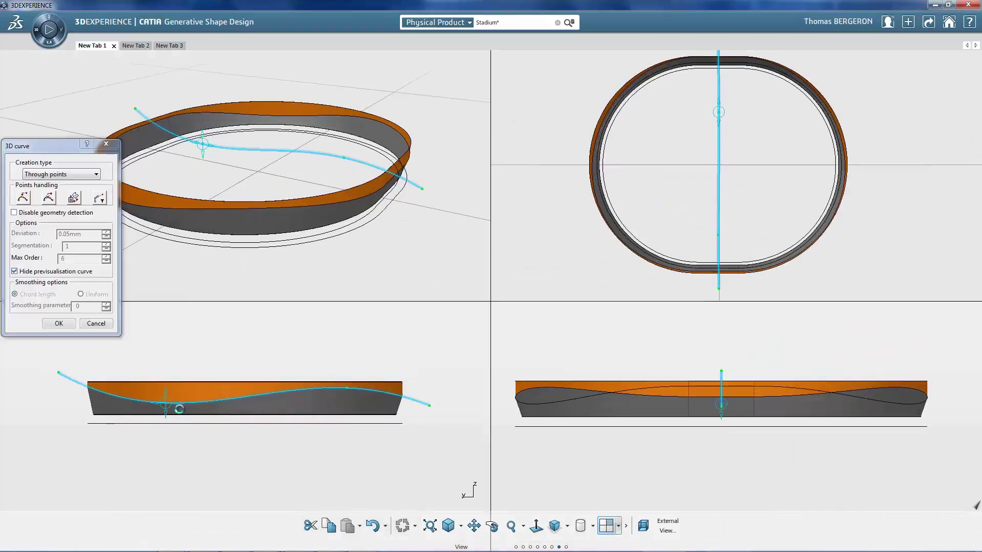
left_click_drag(430, 405, 422, 421)
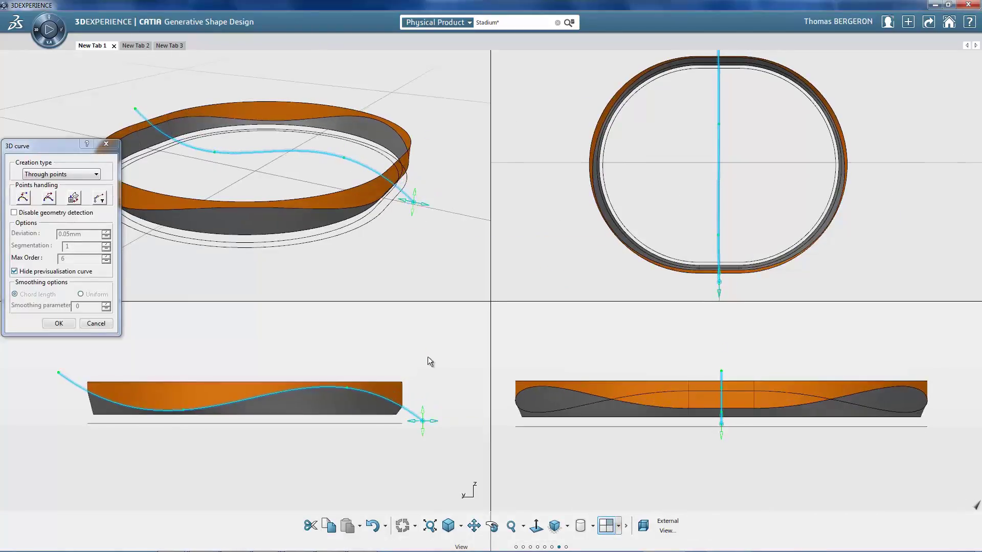
left_click(65, 326)
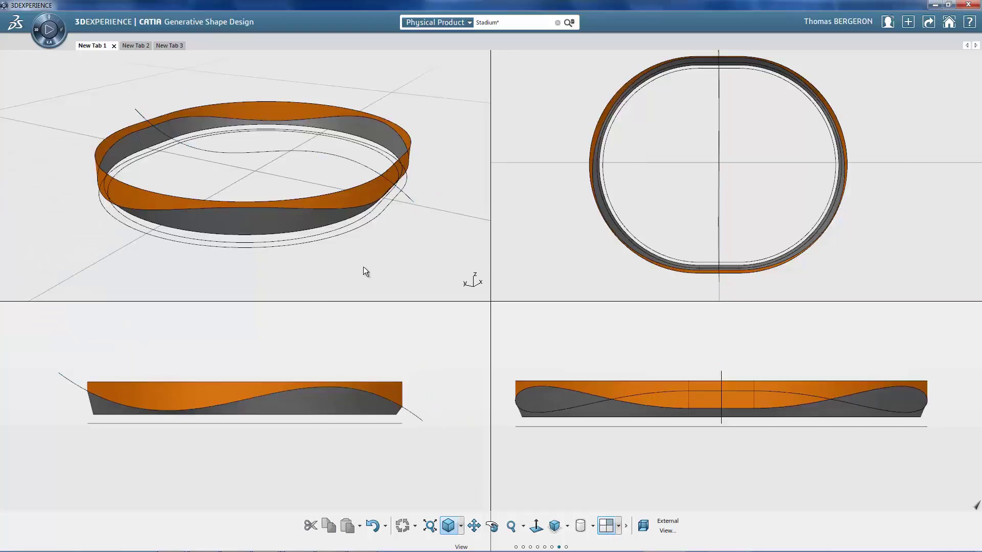
left_click(604, 528)
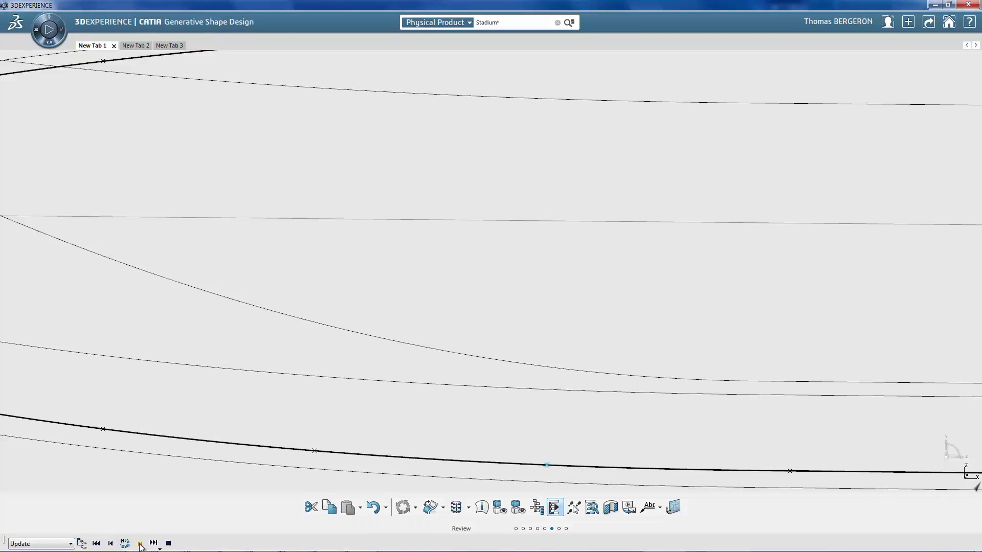
- Replay the model's update history, and show the design tree with the Panel_Frame set collapsed
left_click(139, 543)
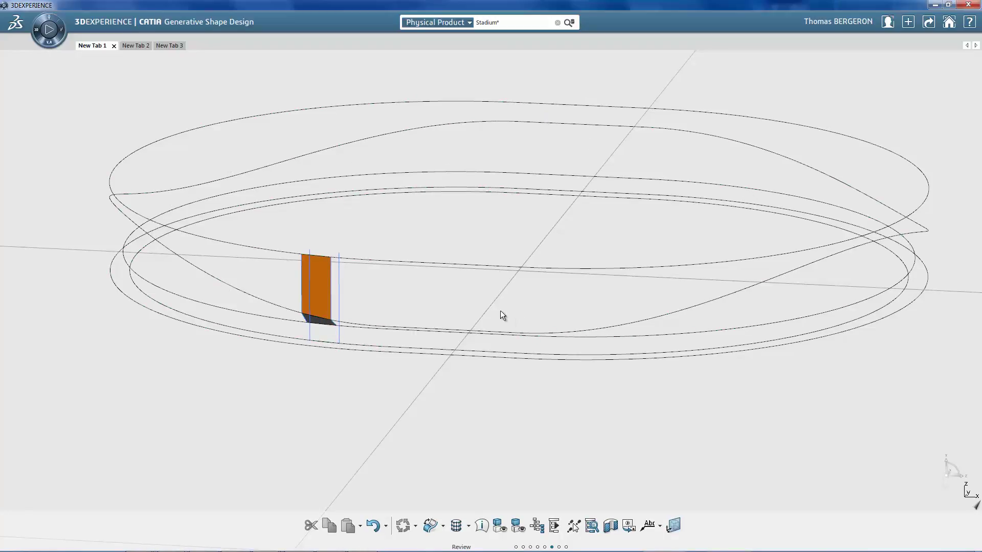
key("F3")
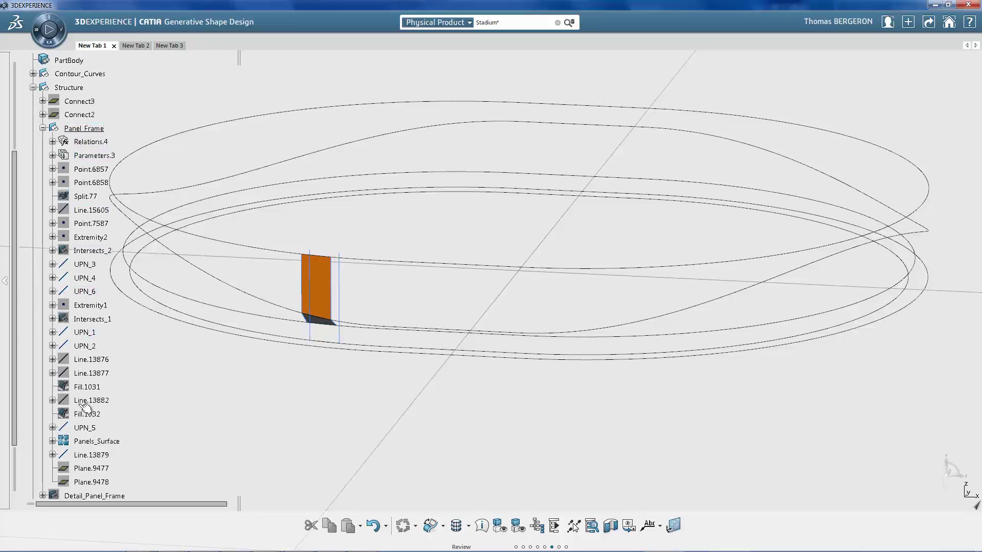
left_click(43, 128)
left_click_drag(16, 181, 15, 106)
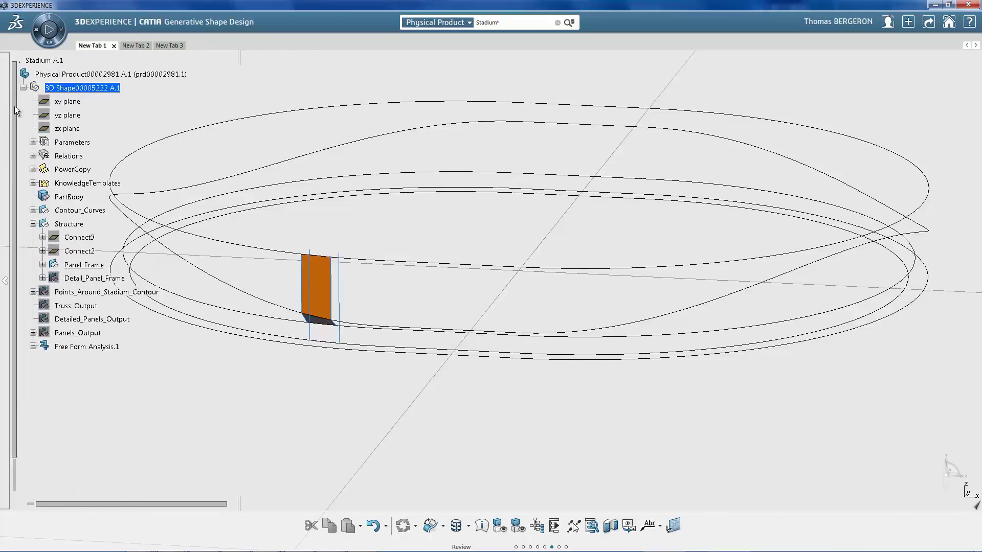
- Examine the internal components and inputs in the definition of the Panel_UDF user feature
left_click(24, 183)
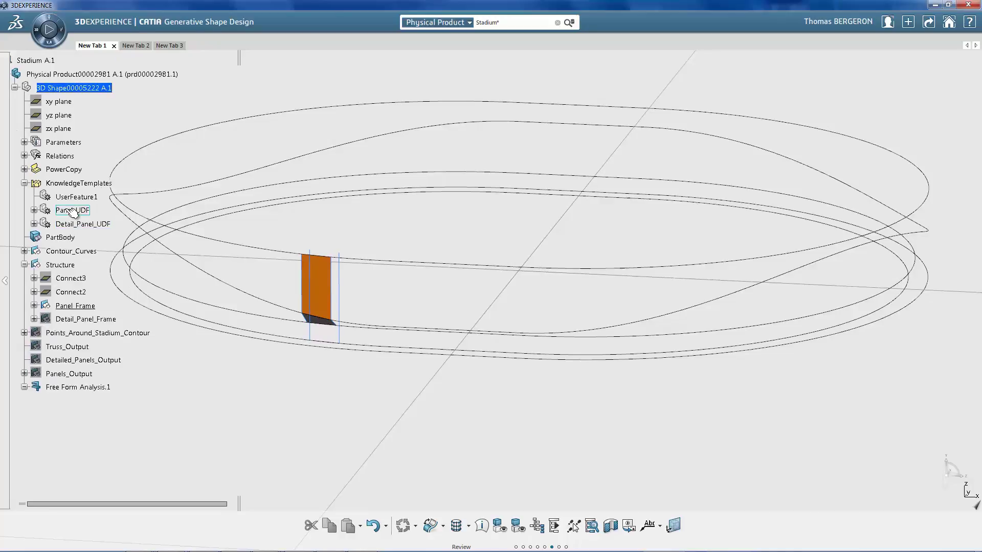
double_click(72, 211)
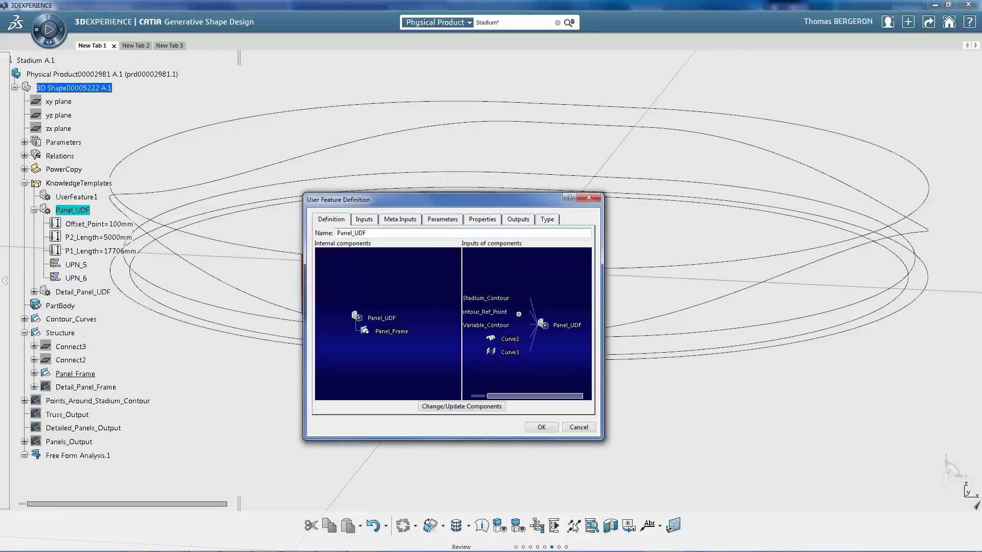
middle_click_drag(518, 314, 551, 315)
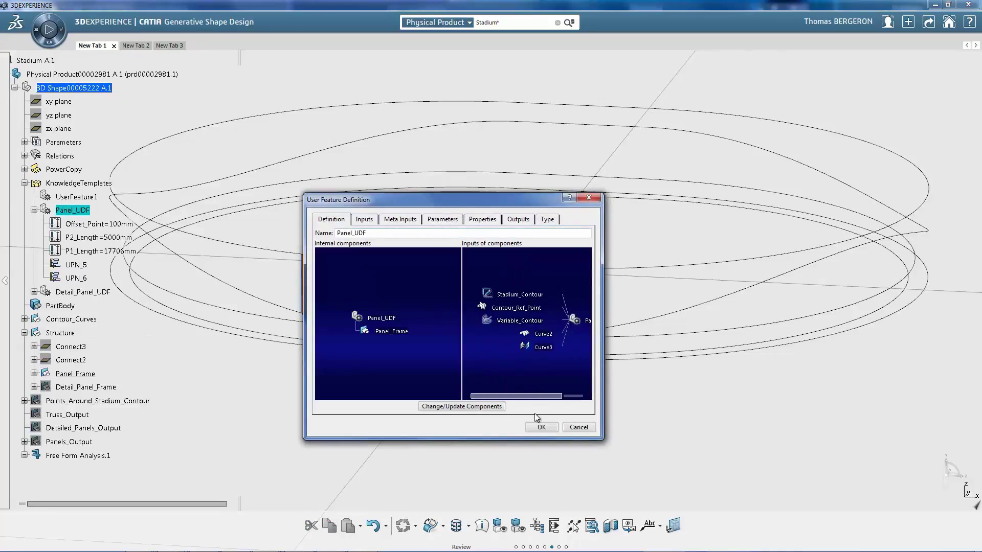
left_click(540, 428)
left_click(33, 211)
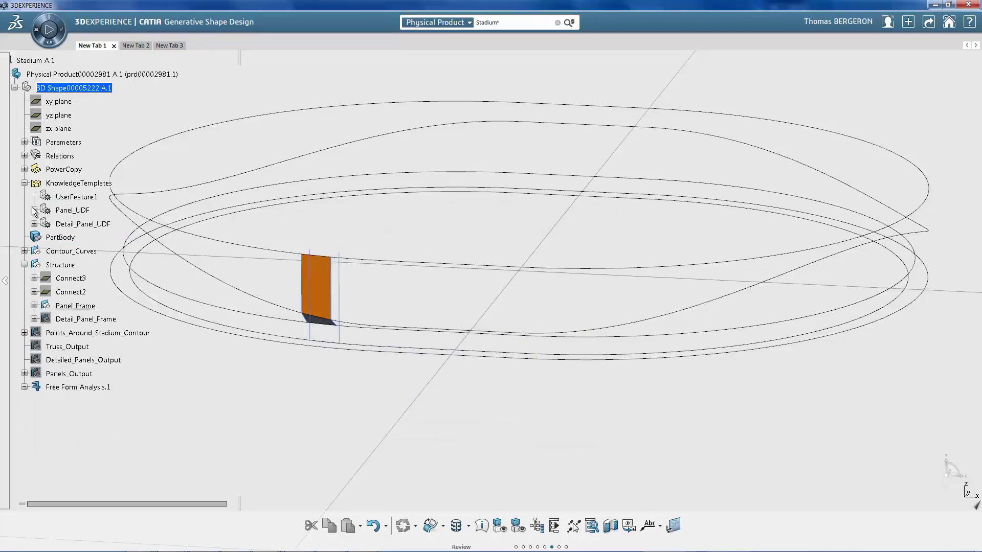
- Examine the script of Panels_Knowledge Pattern.4 under the relations, and leave it without changes
left_click(24, 156)
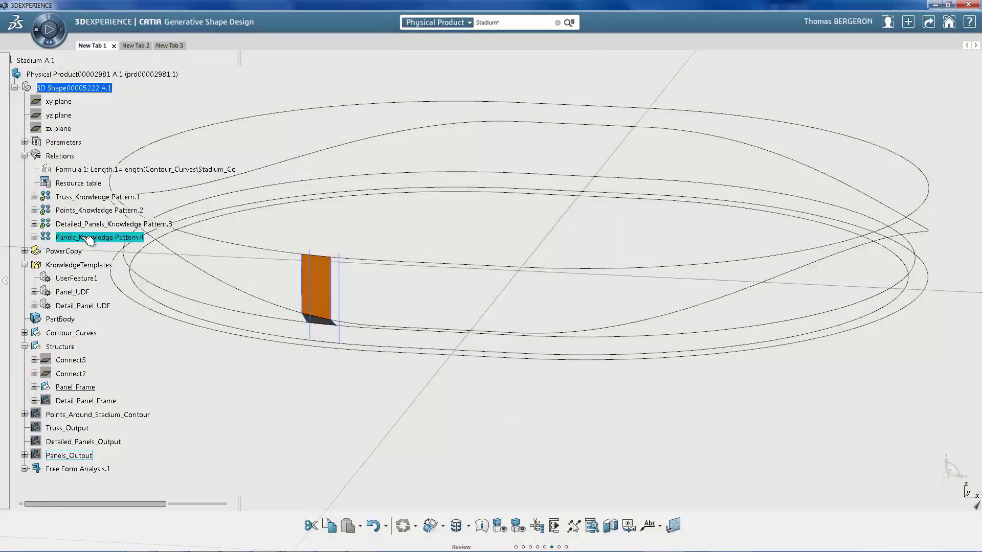
double_click(89, 238)
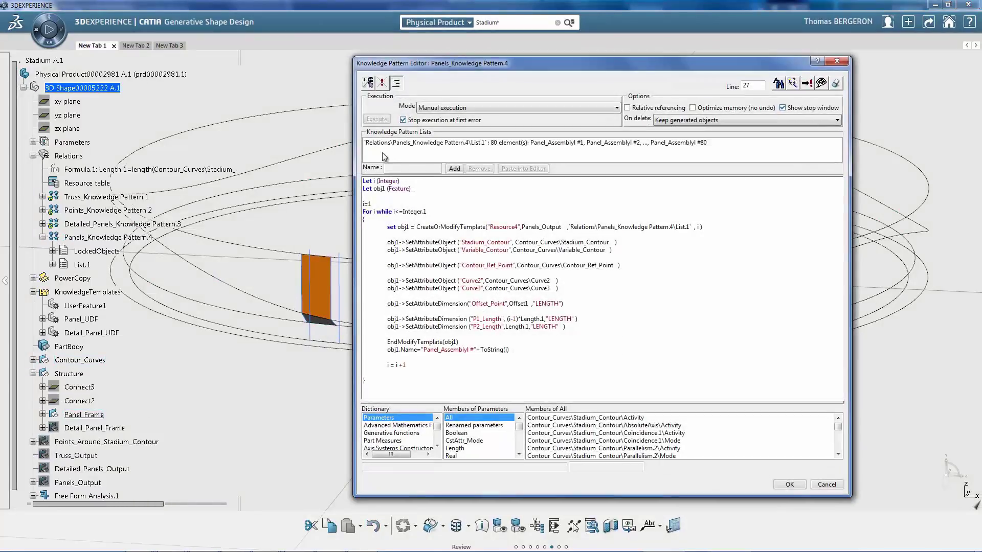
left_click(824, 484)
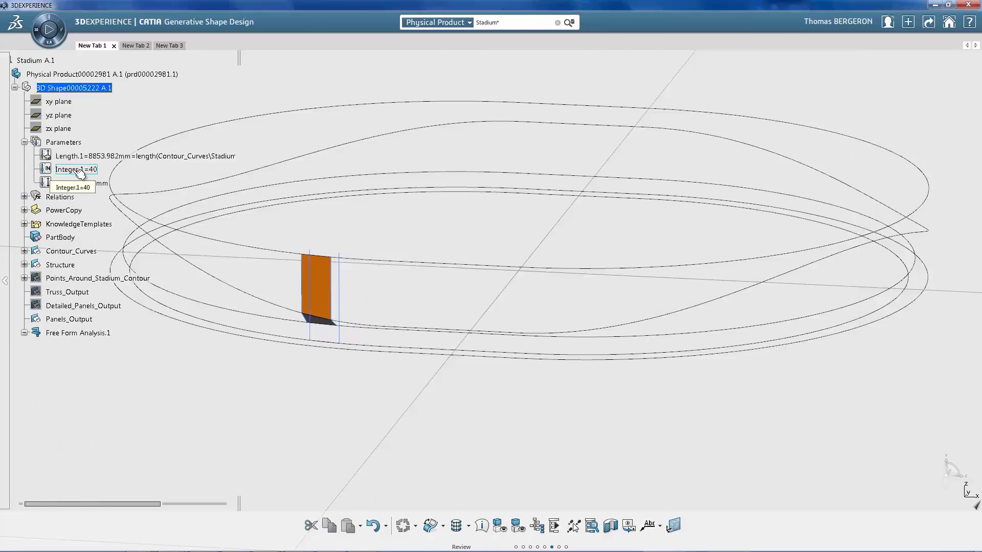
- Execute Panels_Knowledge Pattern.4 to generate the panel assemblies around the stadium contour
left_click(24, 196)
middle_click_drag(368, 353, 370, 355)
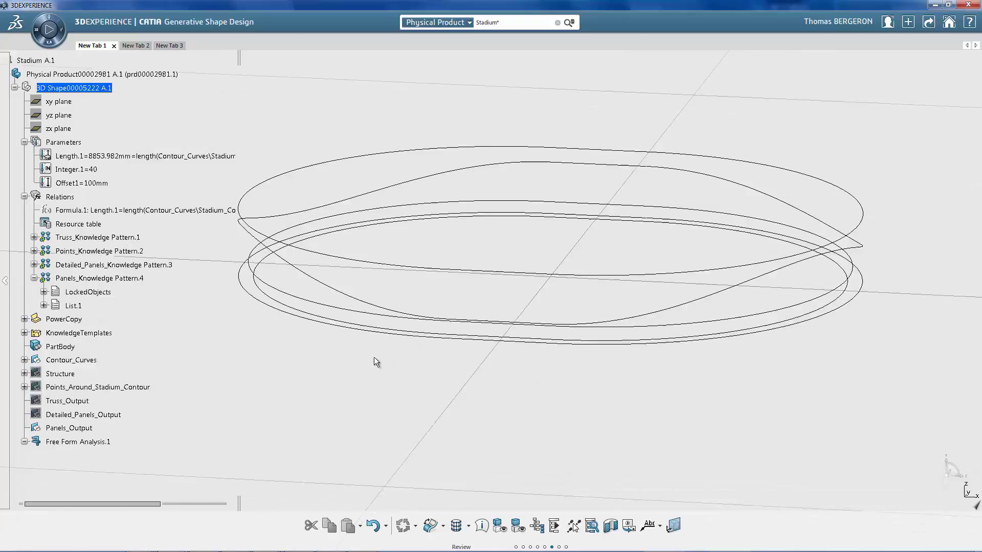
right_click(128, 281)
mouse_move(216, 524)
left_click(287, 499)
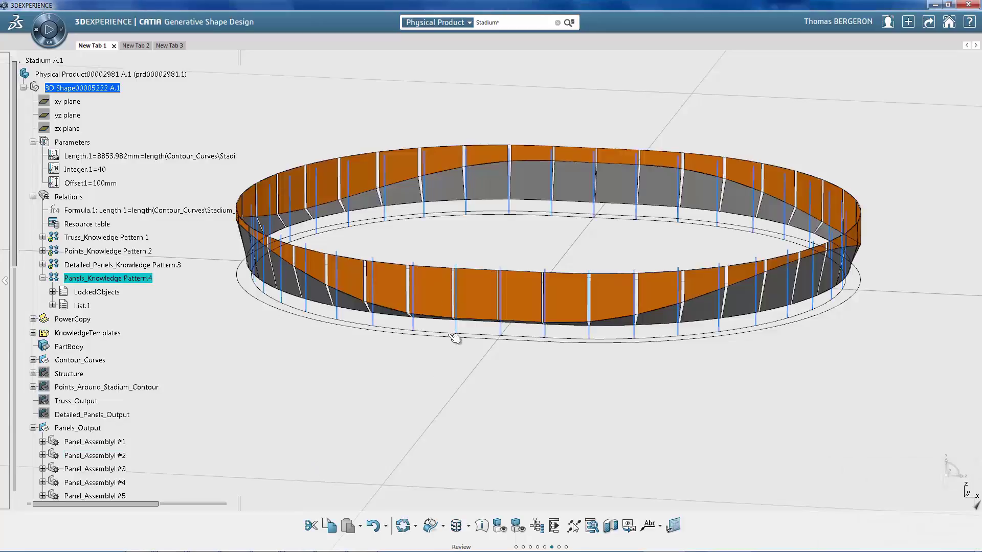
- Set Integer.1 to 60 and execute Panels_Knowledge Pattern.4 again to regenerate the stadium panels
scroll(11, 214, "down", 9)
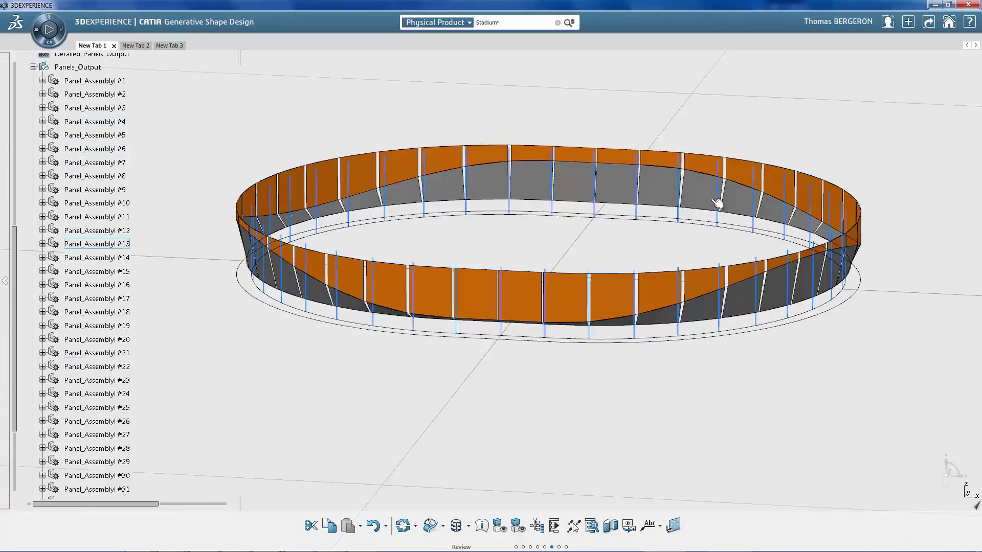
scroll(15, 93, "up", 9)
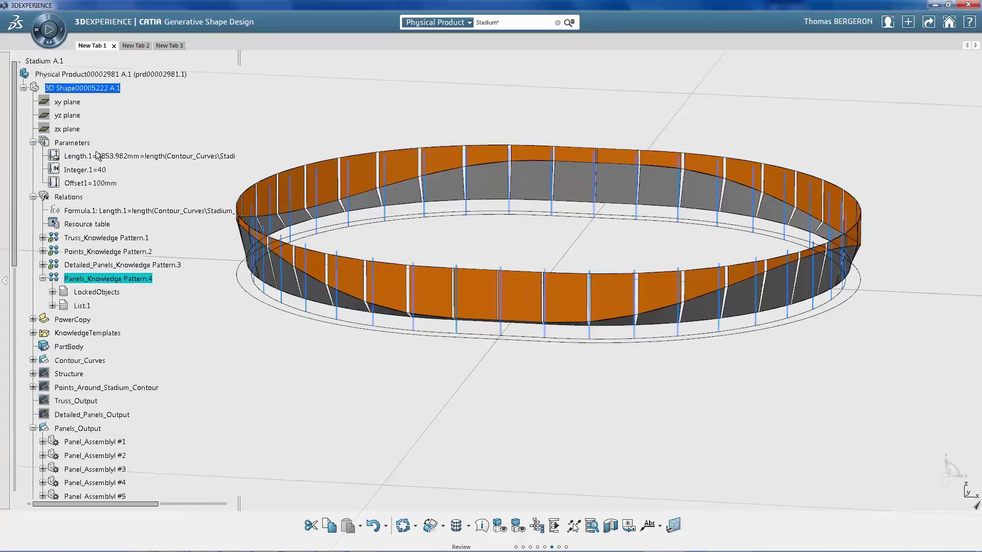
right_click(107, 279)
mouse_move(220, 520)
left_click(270, 495)
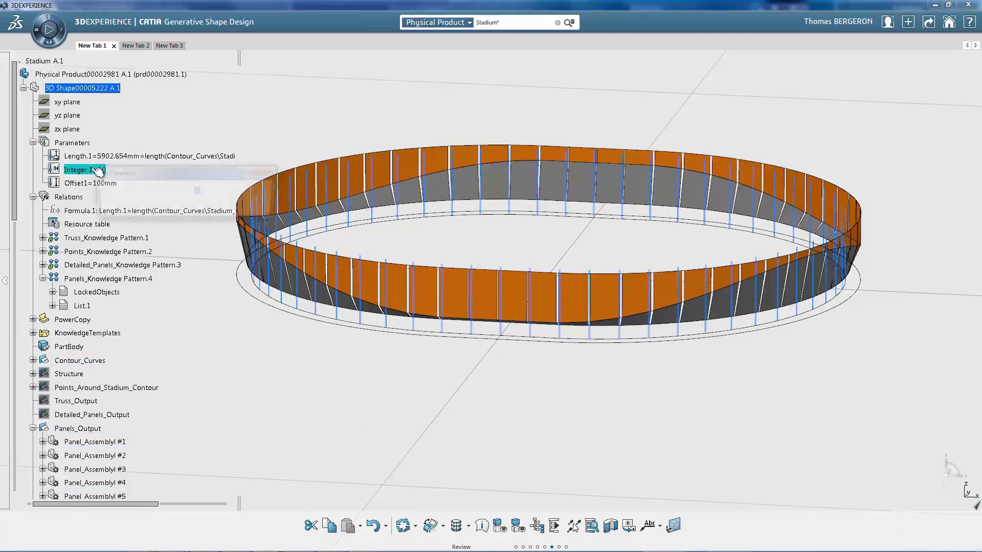
- Set Integer.1 to 100 and execute Panels_Knowledge Pattern.4 to regenerate the stadium panels
left_click(231, 211)
right_click(128, 279)
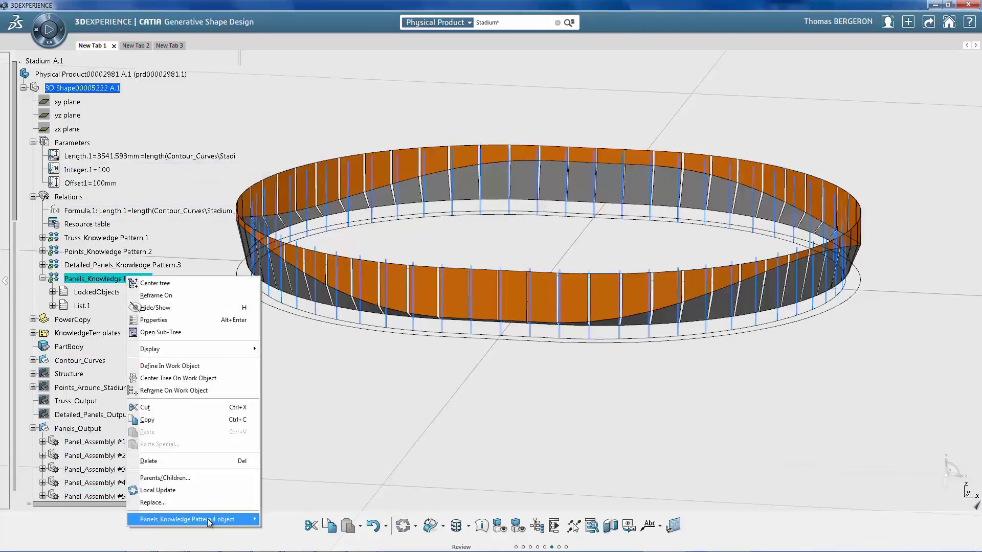
mouse_move(208, 519)
left_click(287, 494)
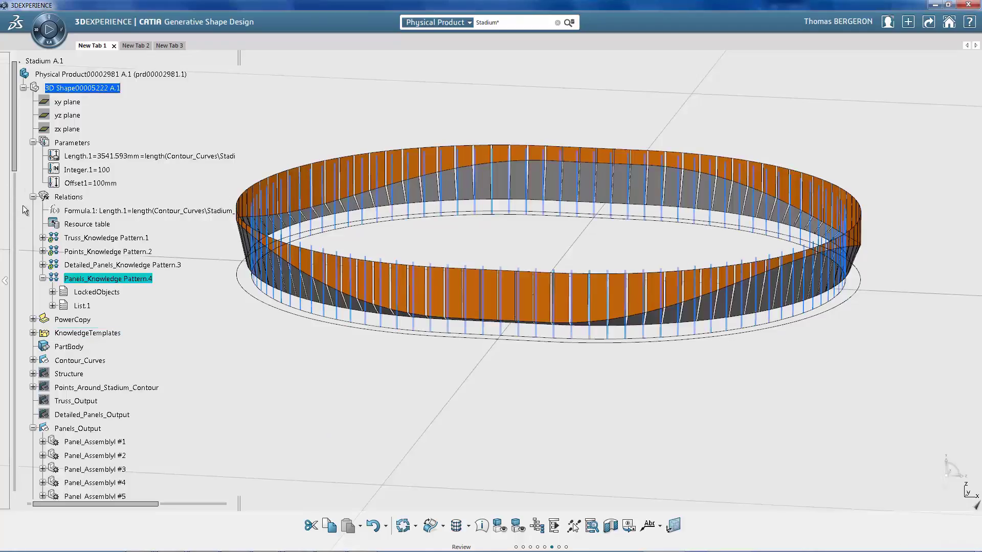
- Collapse the Panels_Output set, hide the specification tree and split the display of the stadium into four views
left_click_drag(15, 169, 17, 128)
left_click(24, 428)
left_click(530, 417)
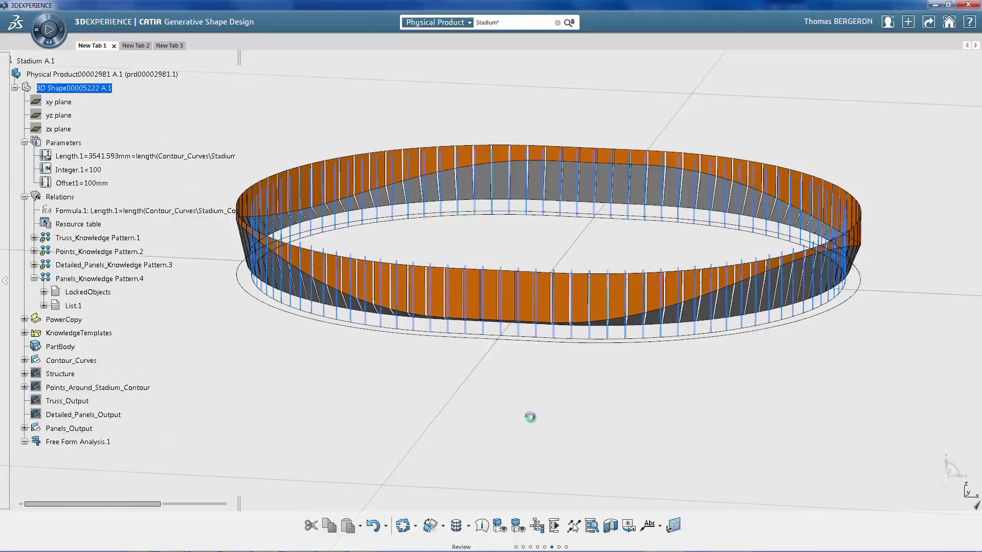
key("F3")
middle_click_drag(568, 339, 471, 395)
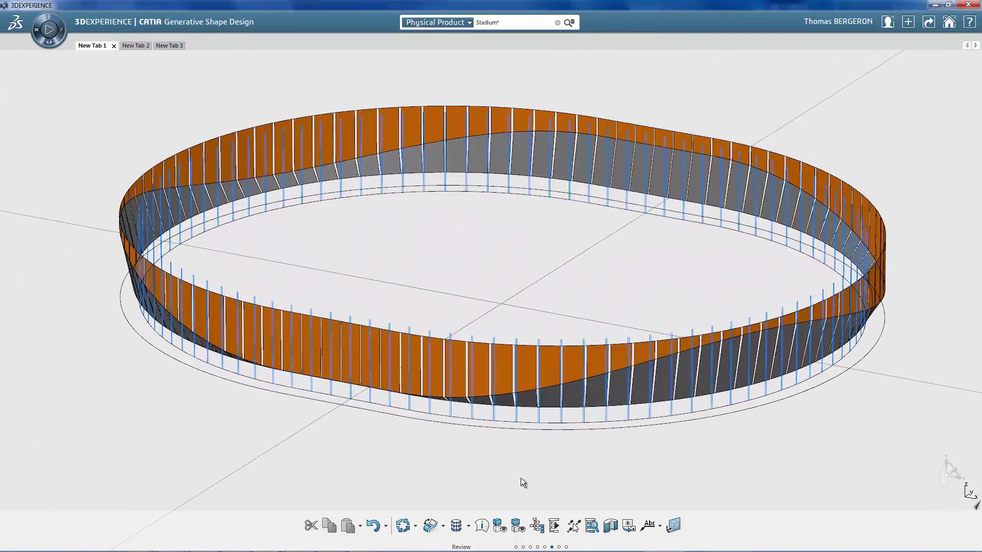
left_click(559, 546)
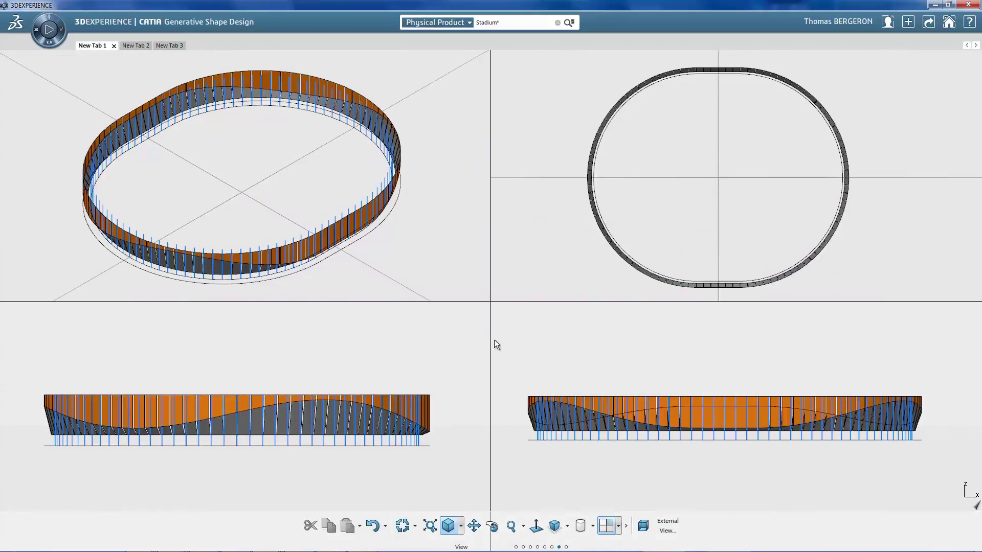
- Invert the wave of the facade's spline sketch by moving its four points, one end to about (-55070, 11520), and exit to update the panels
left_click(489, 448)
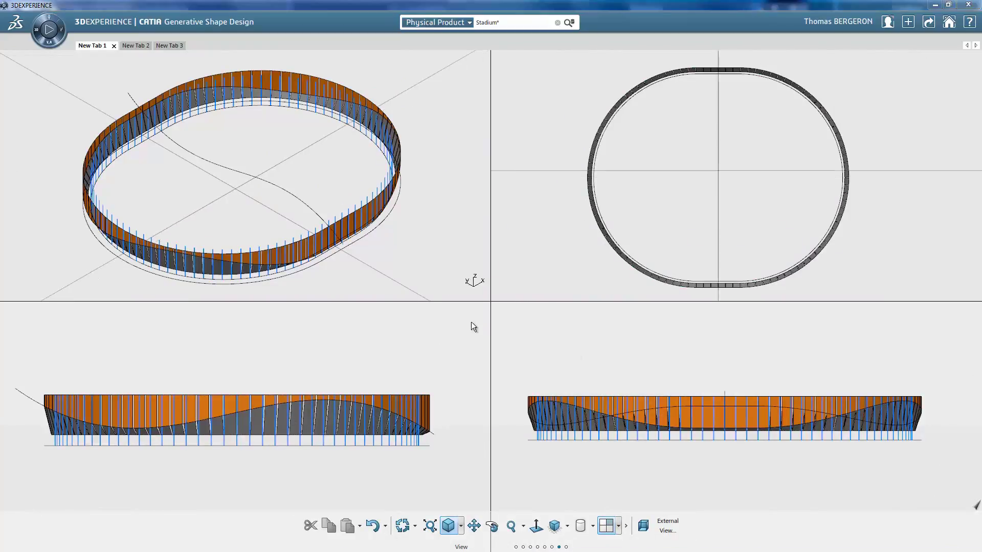
double_click(37, 400)
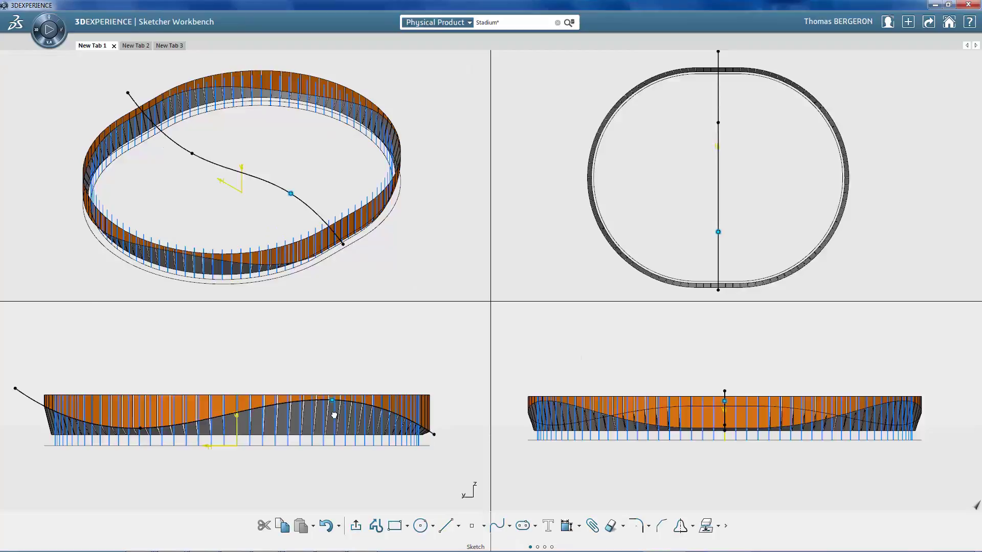
left_click_drag(441, 438, 439, 405)
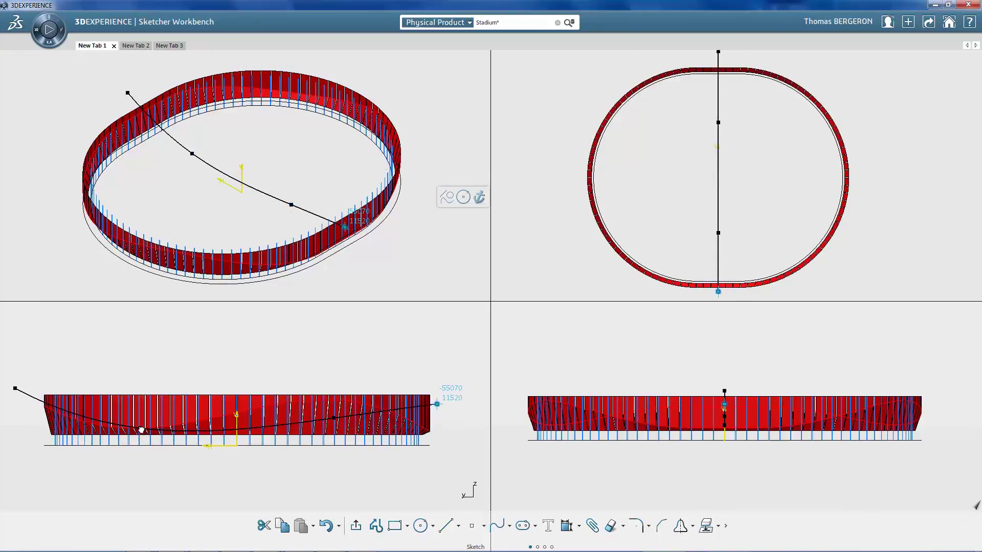
left_click_drag(142, 430, 159, 404)
left_click_drag(16, 388, 22, 432)
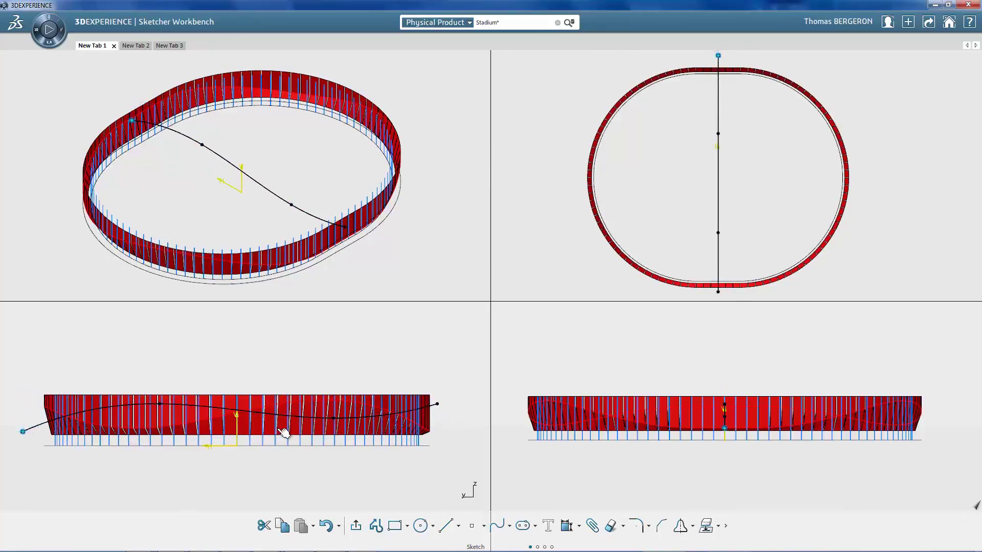
left_click_drag(333, 419, 287, 427)
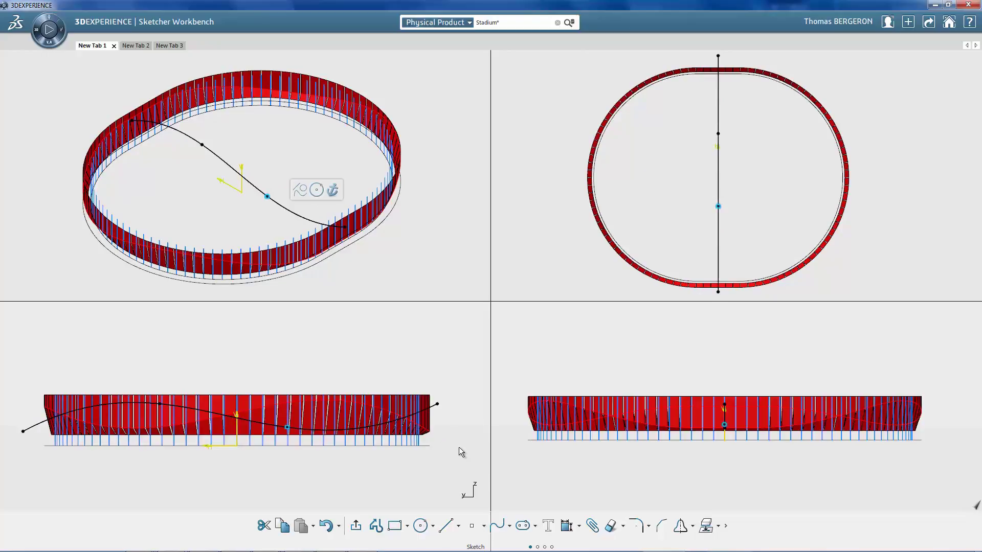
left_click(356, 525)
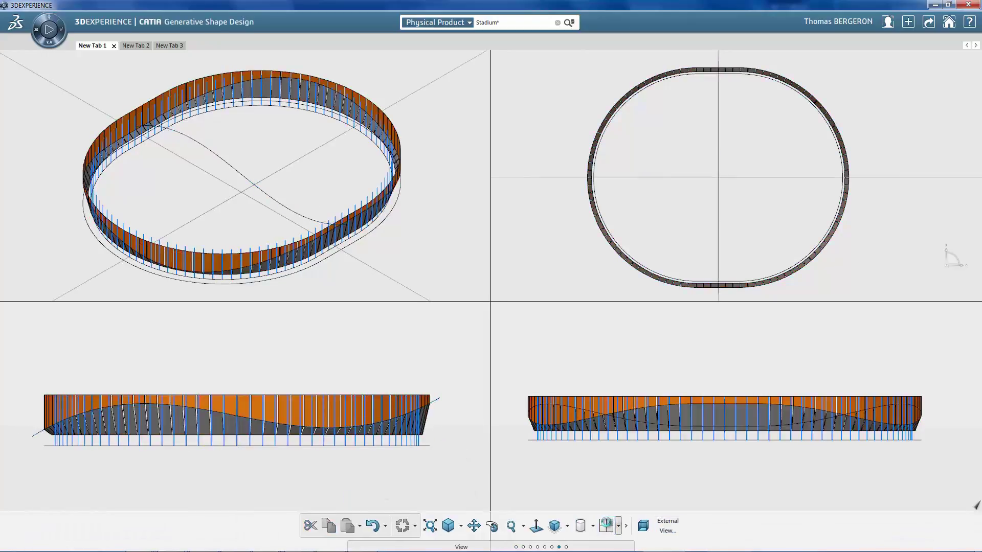
- Return to a single view, examine the updated facade all around, and recall the saved "zoom on panel" view
left_click(606, 523)
middle_click_drag(573, 401, 495, 366)
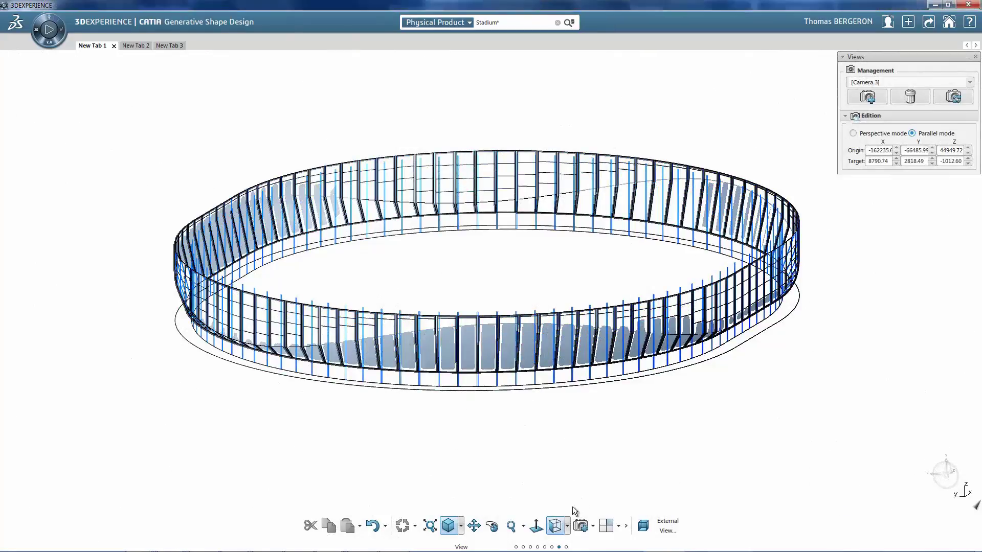
left_click(555, 527)
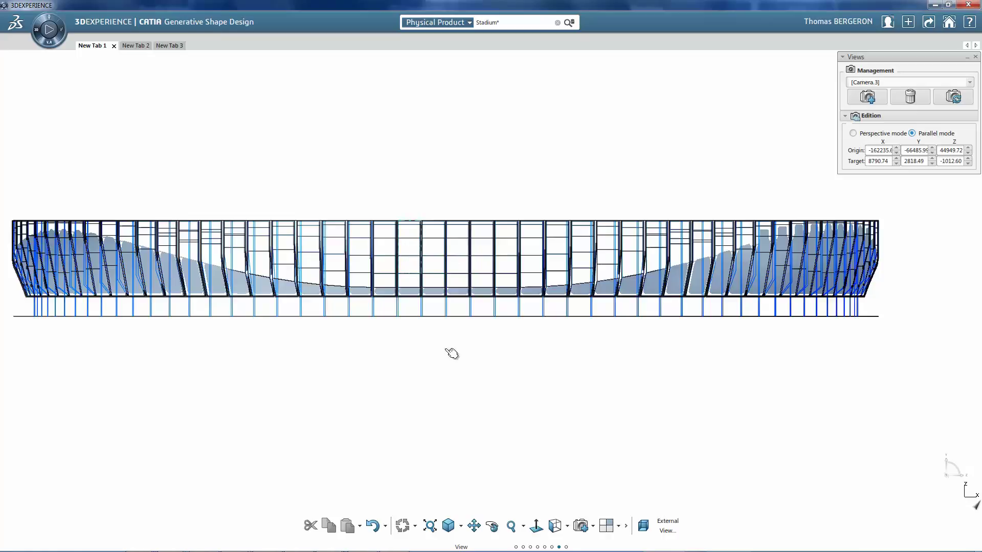
middle_click_drag(535, 364, 971, 435)
left_click(971, 82)
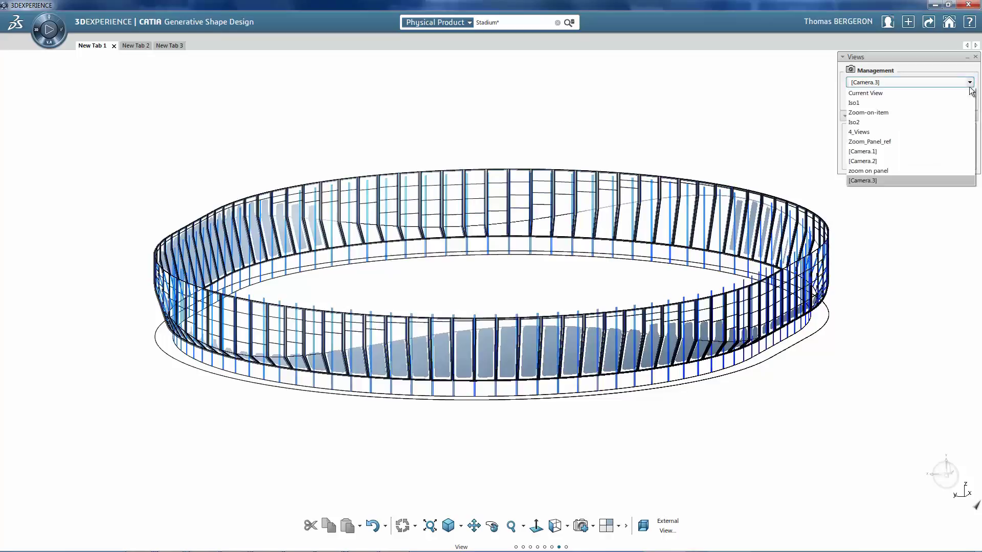
left_click(881, 171)
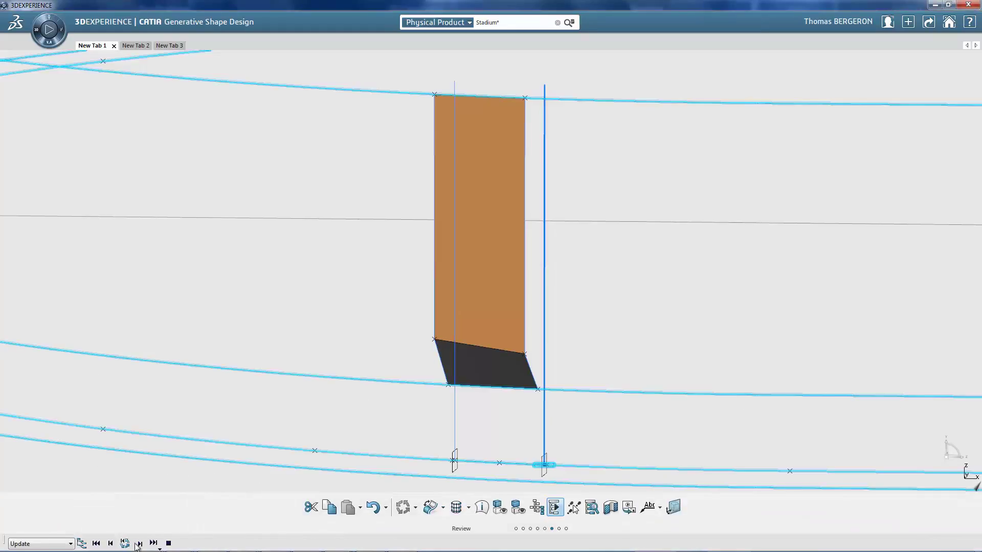
- Replay the detailed panel's construction feature by feature in Update mode, stop the playback and examine its frame geometry and the whole facade
left_click(140, 543)
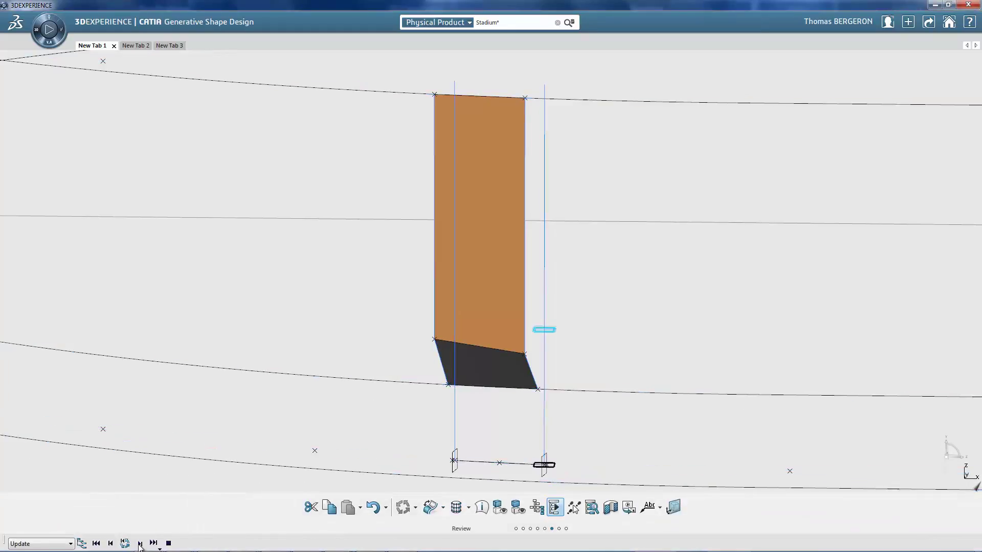
left_click(139, 544)
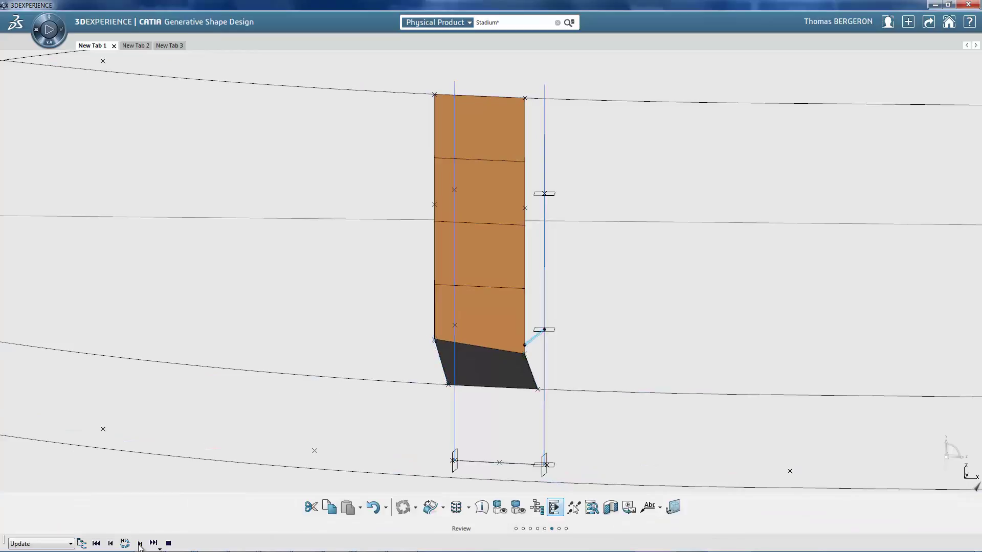
left_click(140, 544)
left_click(140, 544)
left_click(140, 544)
left_click(140, 544)
left_click(168, 543)
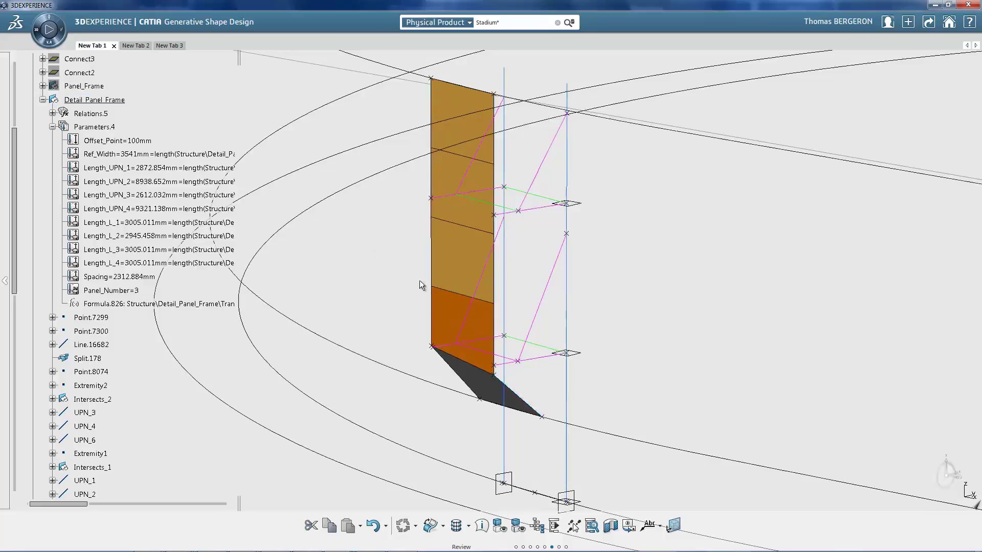
middle_click_drag(409, 202, 400, 259, "ctrl")
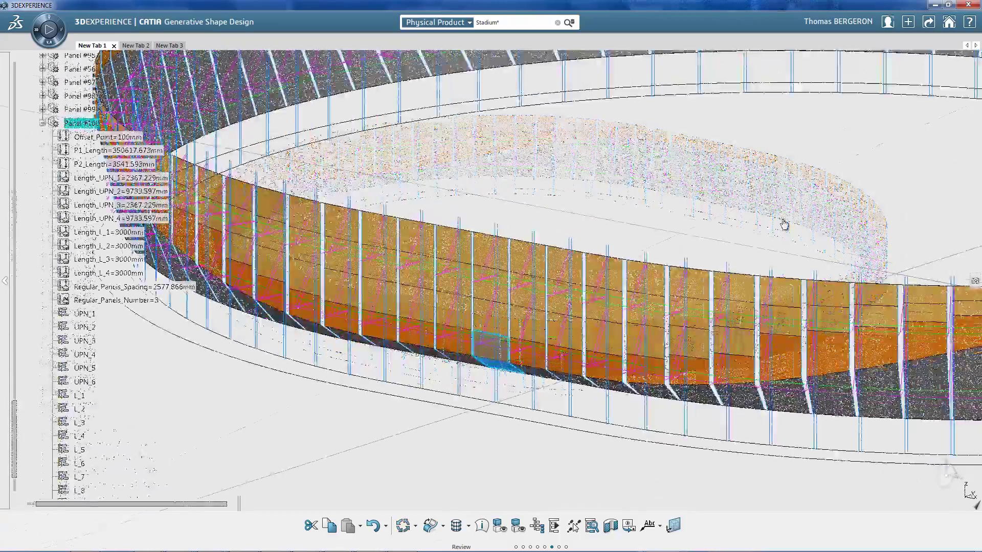
scroll(784, 224, "up", 5)
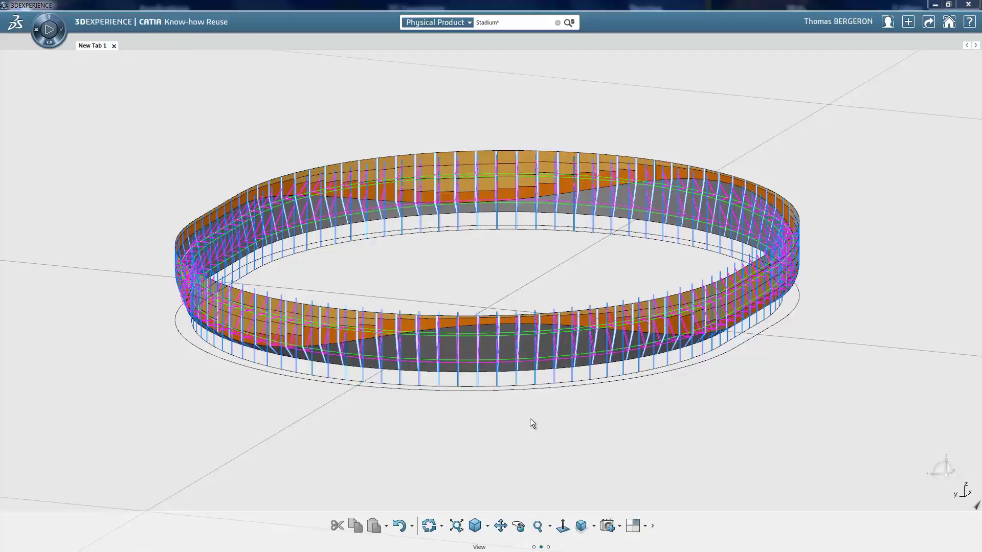
- Export the knowledge report UDF_Panels_Report.xml covering all objects in session
left_click(928, 23)
left_click(930, 85)
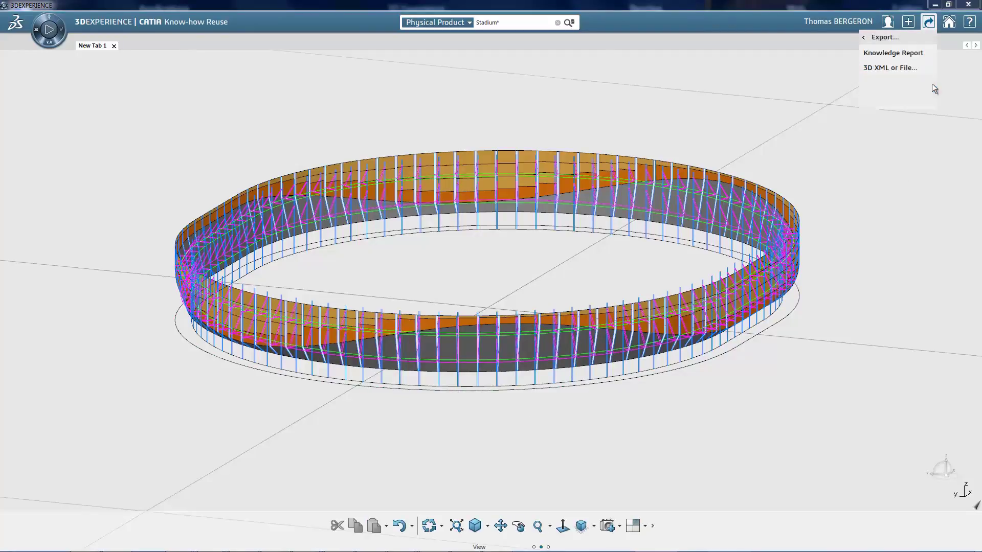
left_click(889, 52)
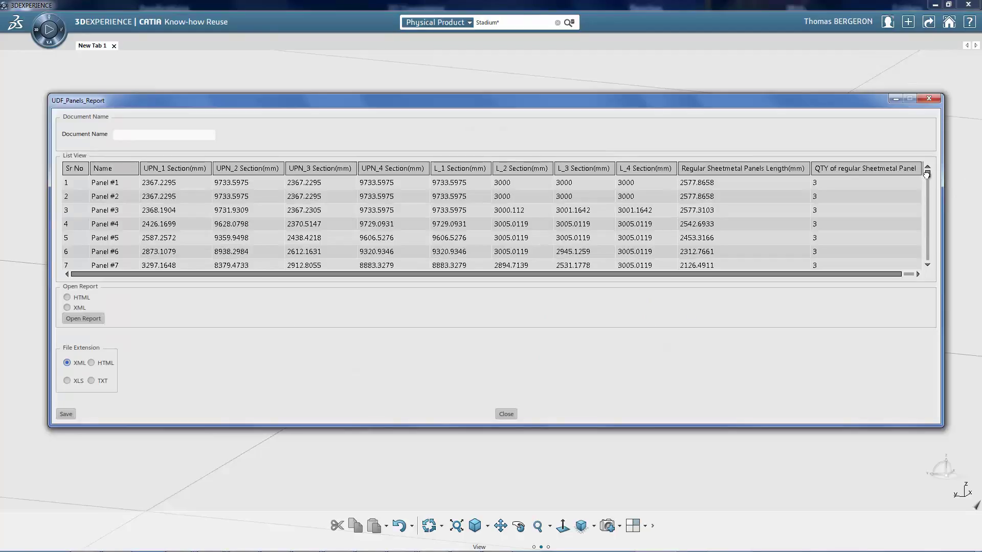
- Examine the section lengths and sheetmetal panel quantities in UDF_Panels_Report, opening the report as HTML in the browser
mouse_move(927, 178)
left_mouse_down()
mouse_move(929, 261)
mouse_move(927, 164)
left_mouse_up()
left_click(73, 317)
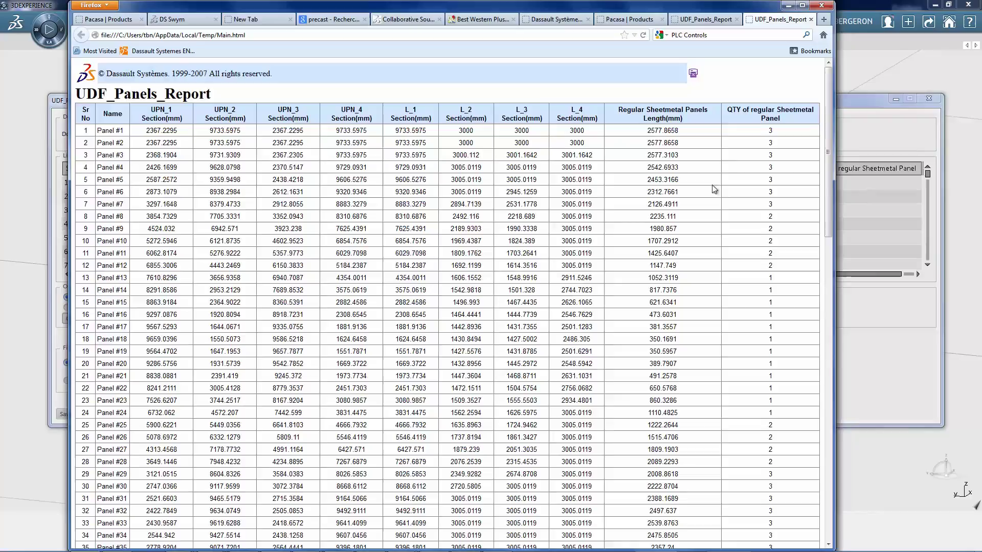
mouse_move(827, 93)
left_mouse_down()
mouse_move(829, 361)
mouse_move(828, 81)
left_mouse_up()
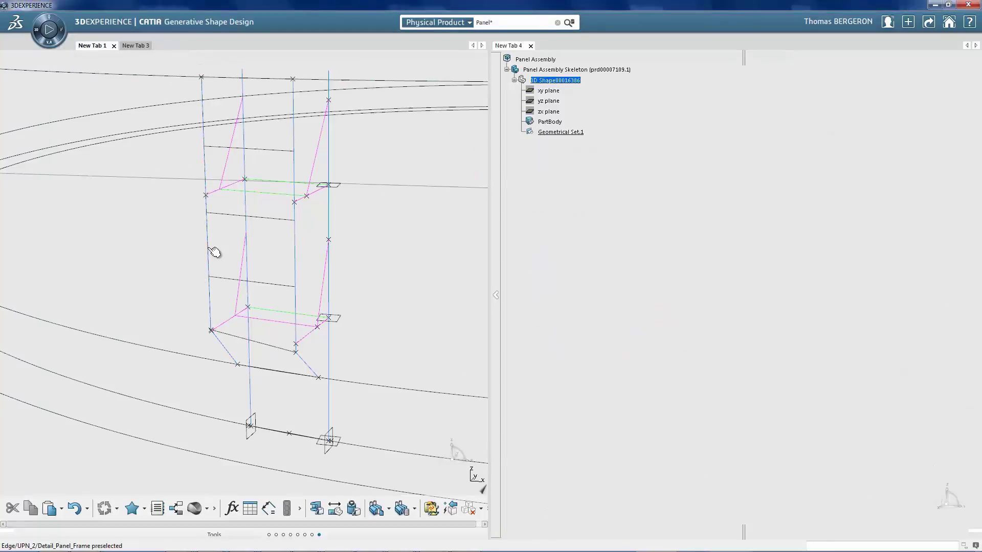
- Copy the six upright and inclined UPN lines of the Detail_Panel_Frame into Geometrical Set.1 of the Panel Assembly Skeleton
left_click(208, 251)
left_click(231, 356, "ctrl")
left_click(249, 363, "ctrl")
left_click(306, 363, "ctrl")
left_click(295, 302, "ctrl")
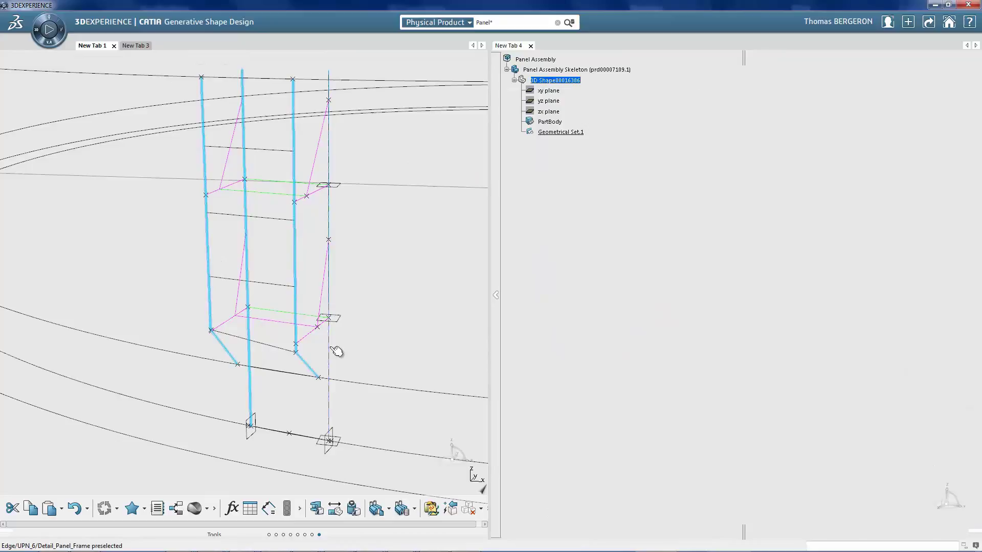
left_click(329, 349, "ctrl")
right_click(330, 349)
left_click(369, 240)
right_click(565, 137)
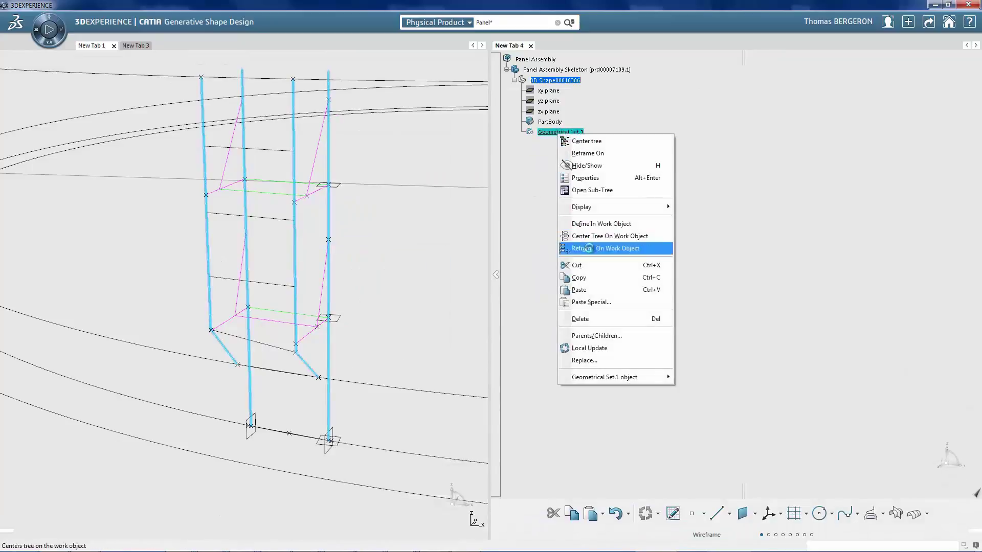
left_click(593, 248)
middle_click_drag(750, 318, 719, 282)
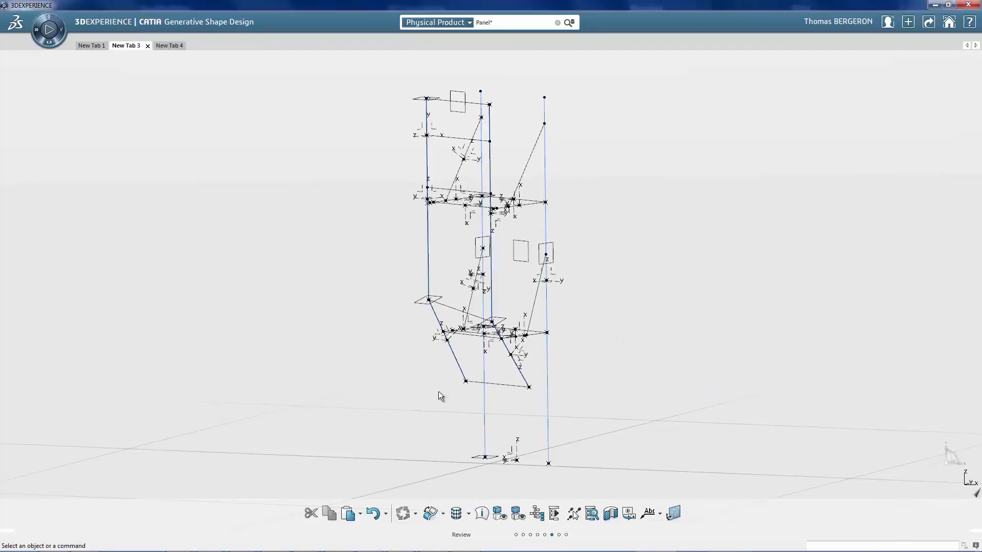
- Insert Beam_Ref_Template beams on lines UPN_6 and UPN_5 of Panel_Assembly, using section U_Profile and section name UPN_Profile1_Name
middle_click_drag(450, 368, 388, 388)
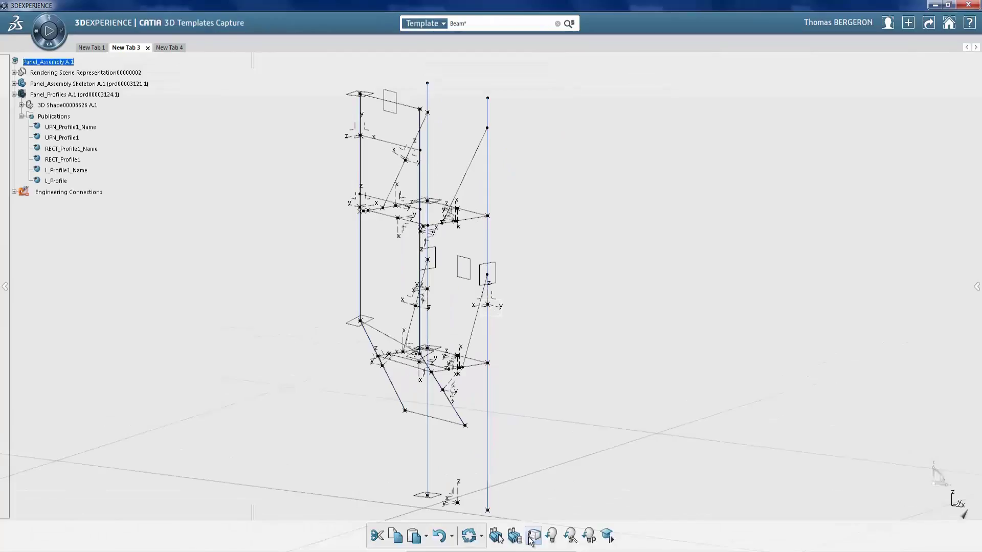
left_click(532, 538)
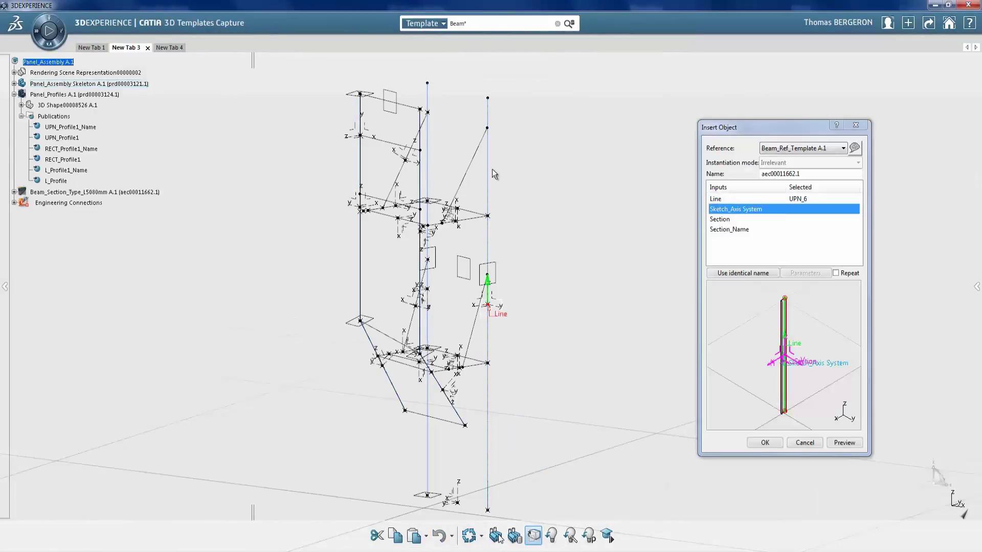
left_click(471, 300)
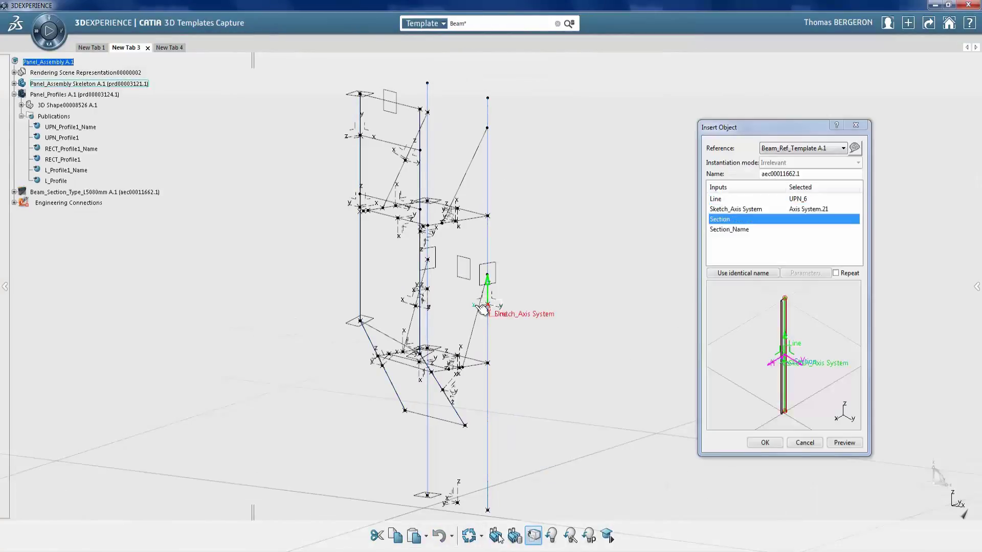
left_click(765, 443)
- Repeat the U_Profile beam insertion on Translate.6, Translate.5 and Translate.8, with Axis System.19, Axis System.18 and Axis System.23 respectively
left_click(836, 273)
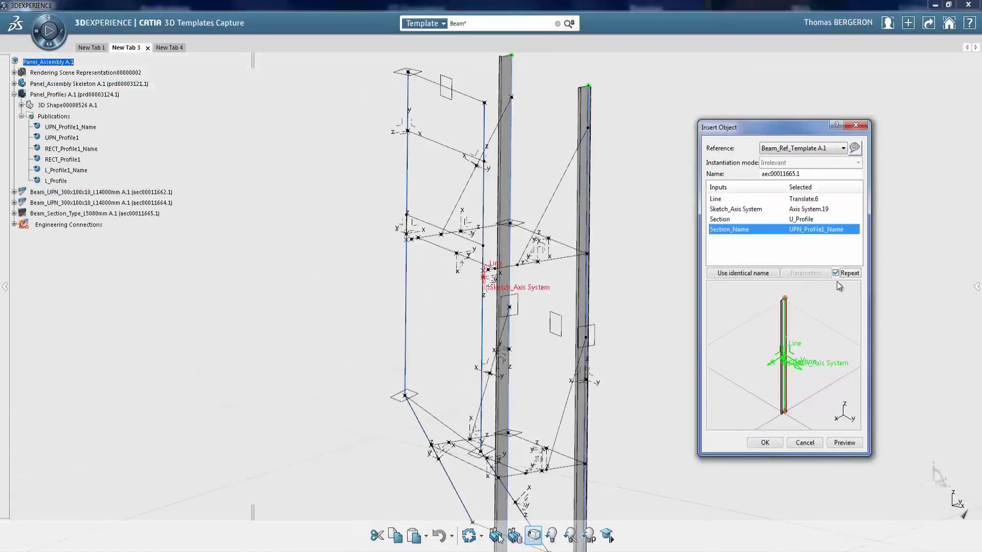
left_click(762, 442)
left_click(763, 443)
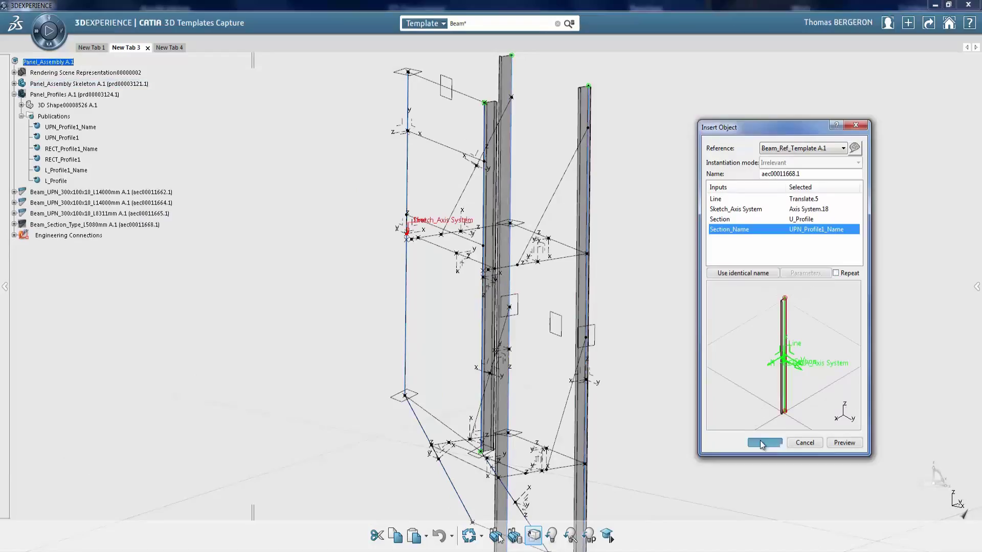
left_click(774, 444)
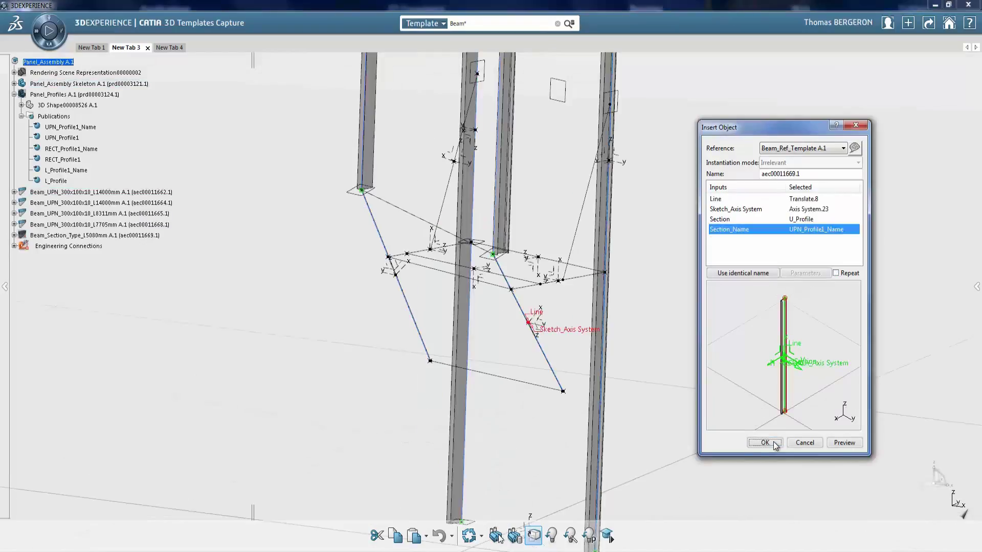
left_click(765, 443)
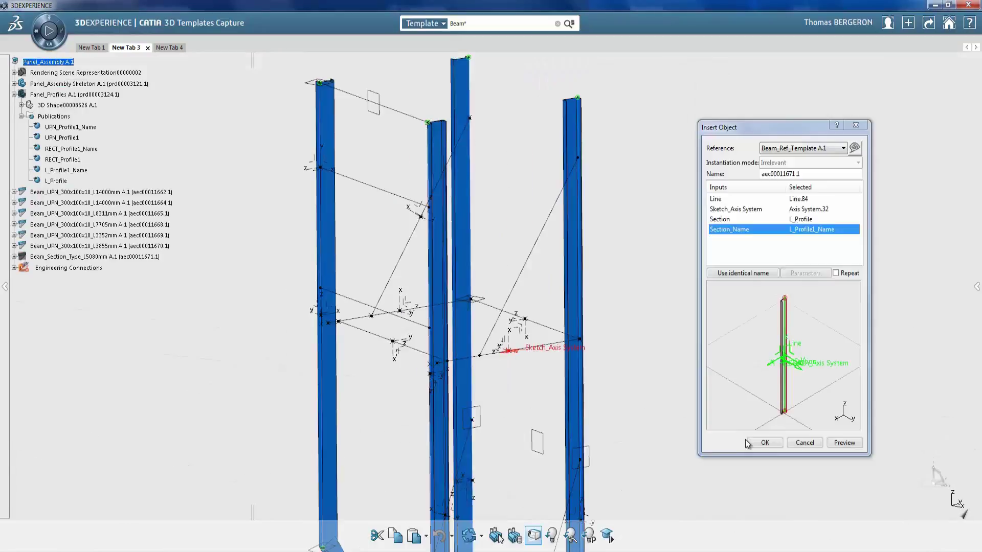
- Insert Beam_Ref_Template beams using L_Profile and L_Profile1_Name on Line.84 with Axis System.32 and Line.92 with Axis System.28
left_click(765, 443)
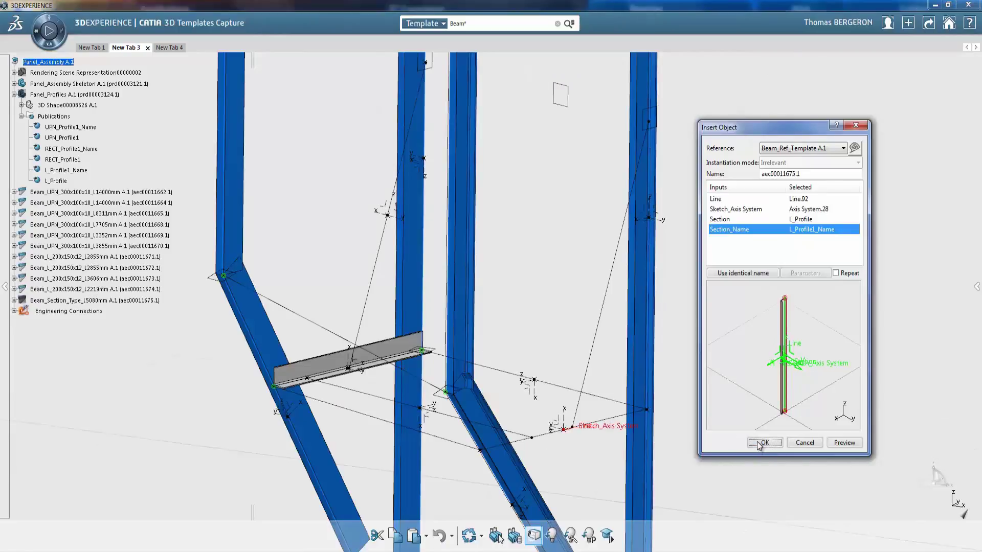
left_click(757, 444)
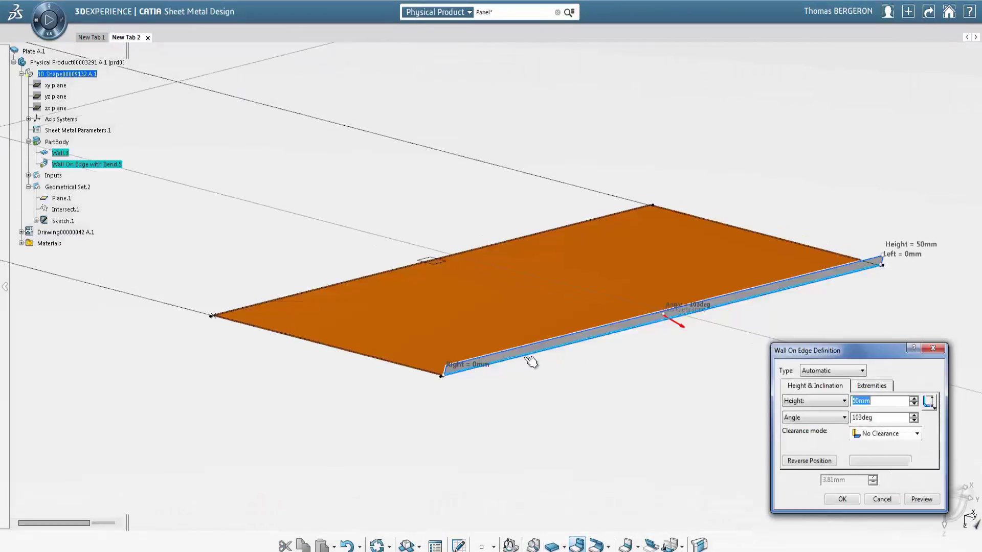
- Add a 50 mm wall at 103 degrees on the plate's front long edge and a 100 mm wall at 90 degrees on an adjacent short edge
left_click(842, 500)
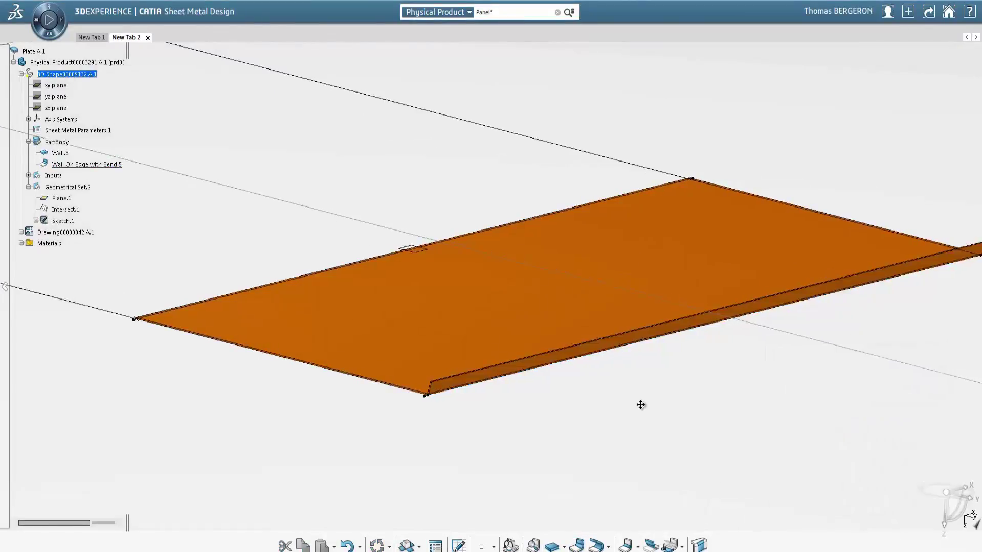
left_click(748, 241)
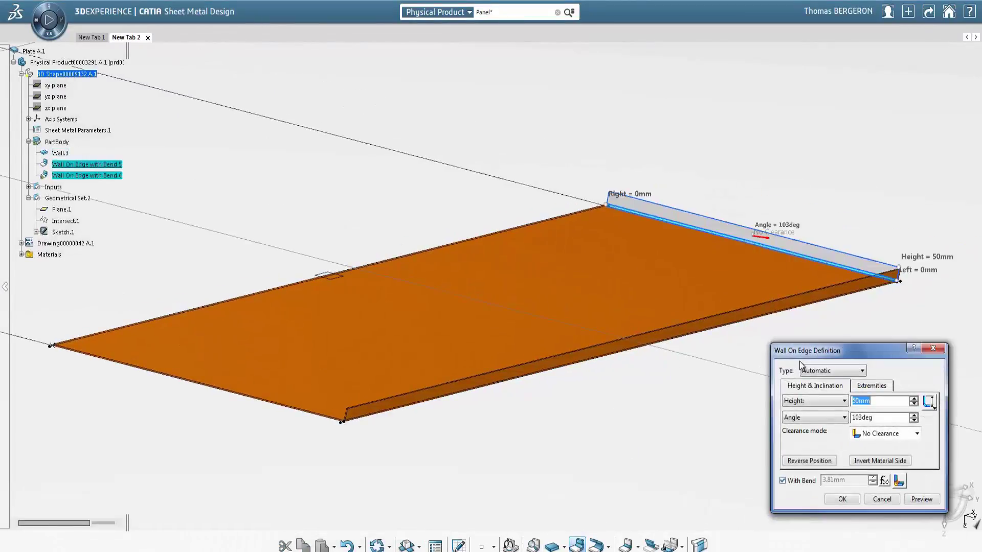
type("100")
key("Tab")
type("90")
left_click(843, 500)
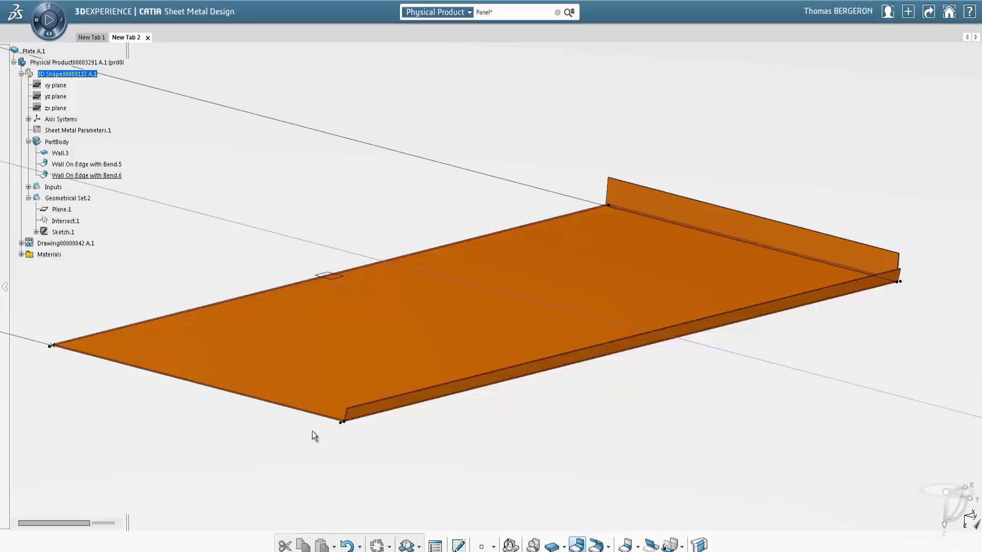
- Add a bent wall on the plate's other short edge and a 200 mm high, outward-inclined wall on the remaining long edge
left_click(335, 419)
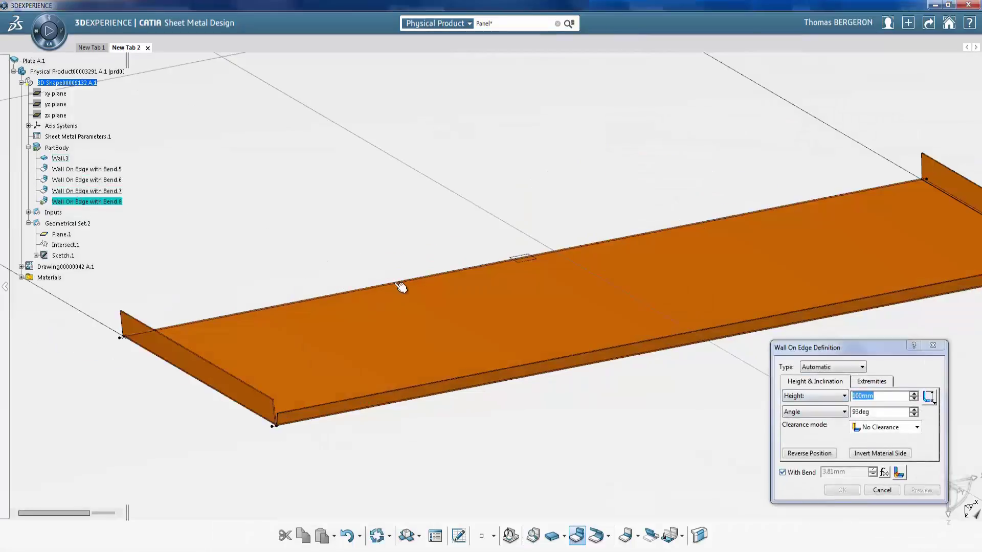
left_click(401, 284)
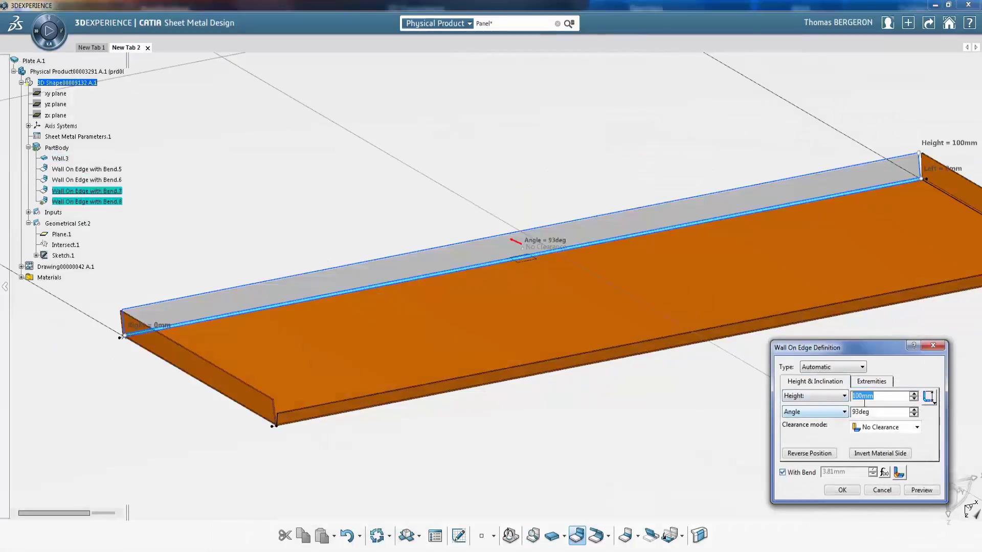
key("Tab")
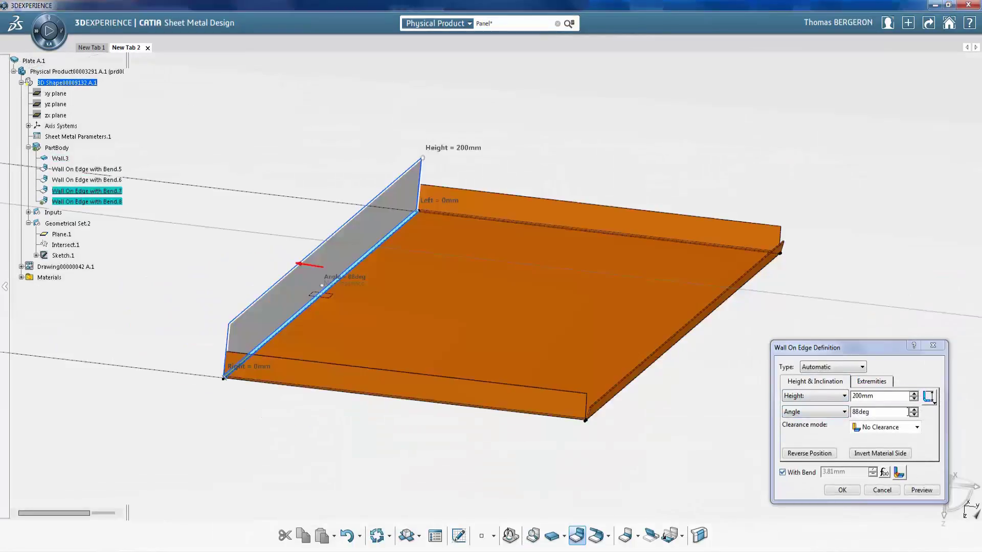
left_click(914, 409)
left_click(847, 489)
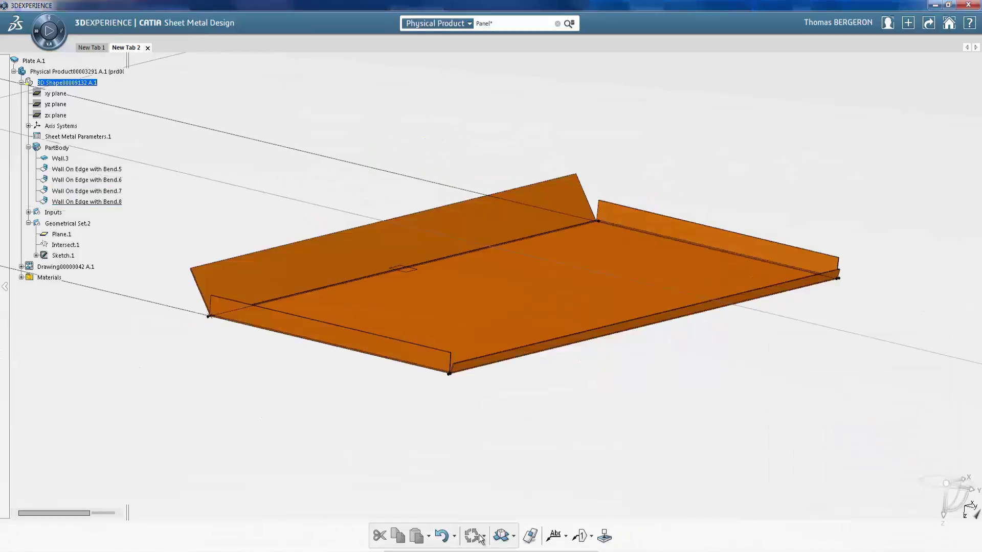
- Open the plate's drawing Drawing00000042 with its front view alongside the 3D model
left_click(501, 537)
left_click(501, 536)
right_click(46, 71)
mouse_move(153, 268)
left_click(202, 280)
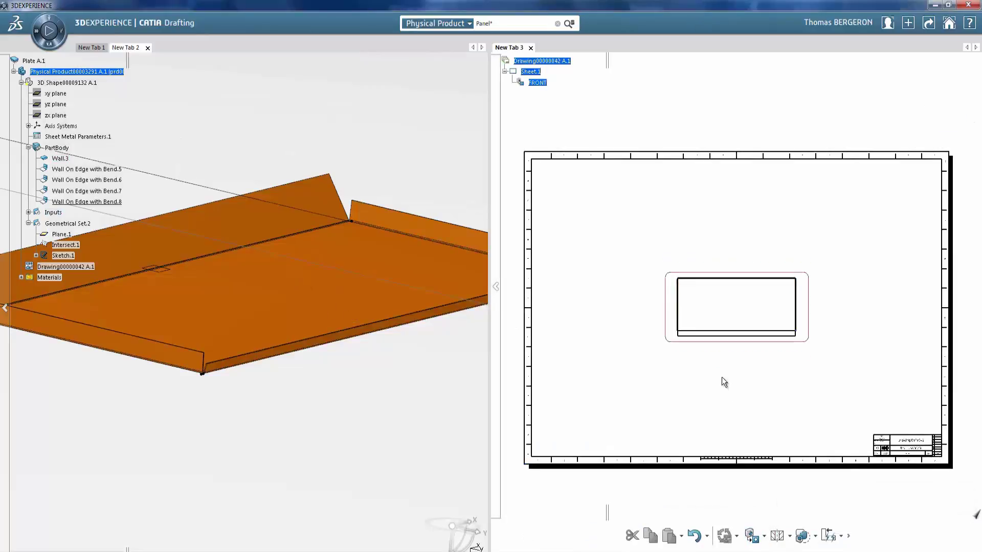
- Project right and left side views from the front view and move the aligned views lower on the sheet
left_click(764, 536)
left_click(772, 489)
left_click(636, 306)
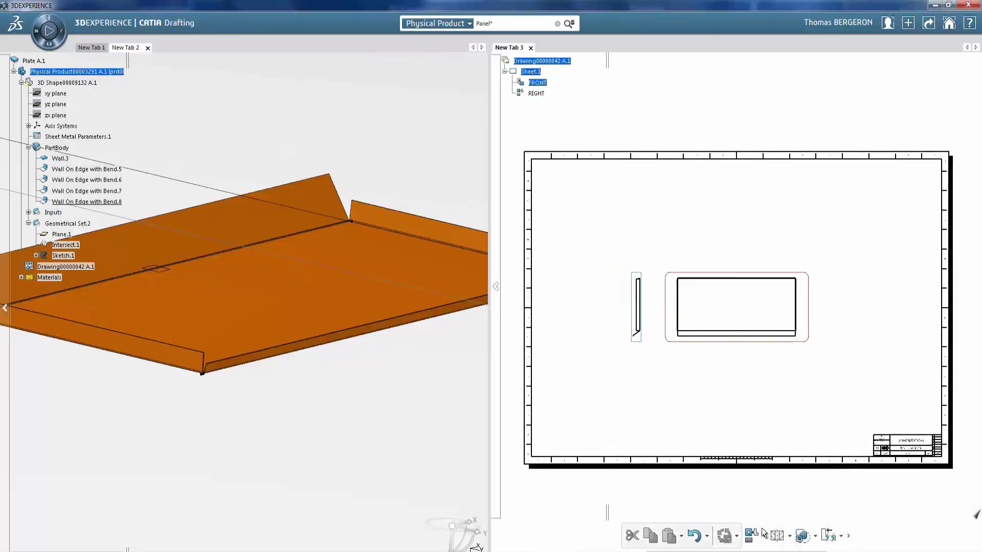
left_click(752, 535)
left_click(845, 306)
left_click_drag(735, 342, 736, 377)
- Create an unfolded view of the sheet metal plate and place it above the front view
left_click(849, 536)
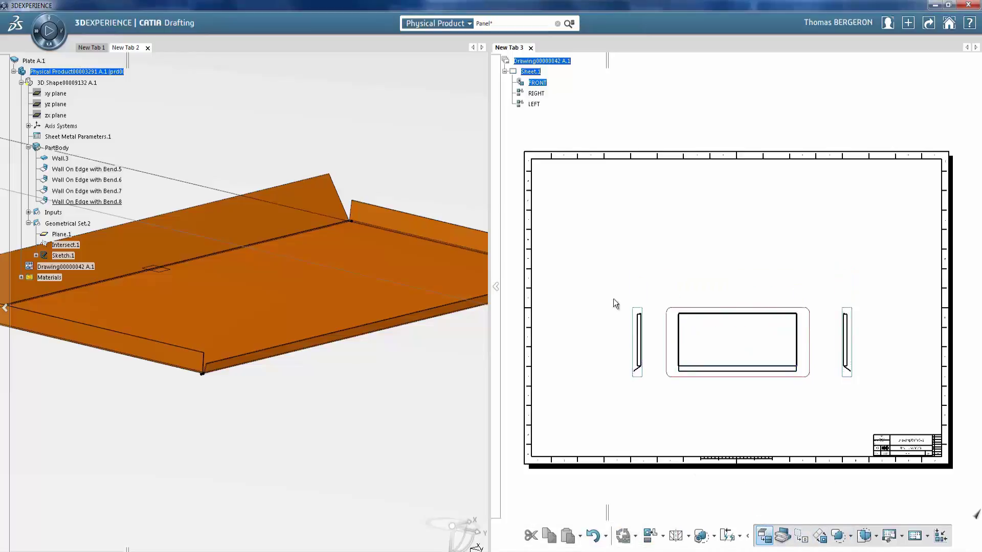
left_click(366, 274)
left_click(734, 285)
middle_click_drag(734, 284, 736, 280)
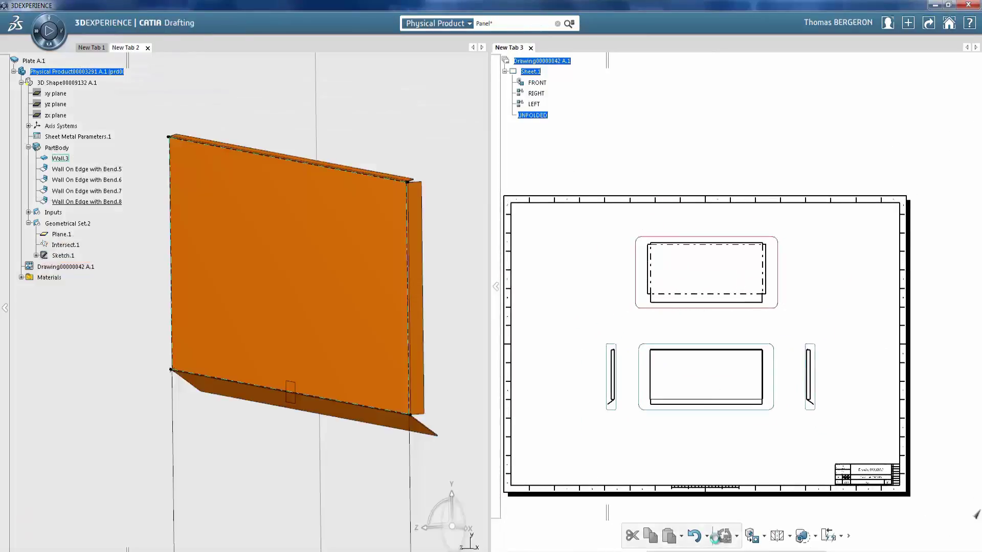
- Add a shaded 3D view of the plate from the model and place it in the sheet's upper right area
left_click(764, 536)
left_click(775, 507)
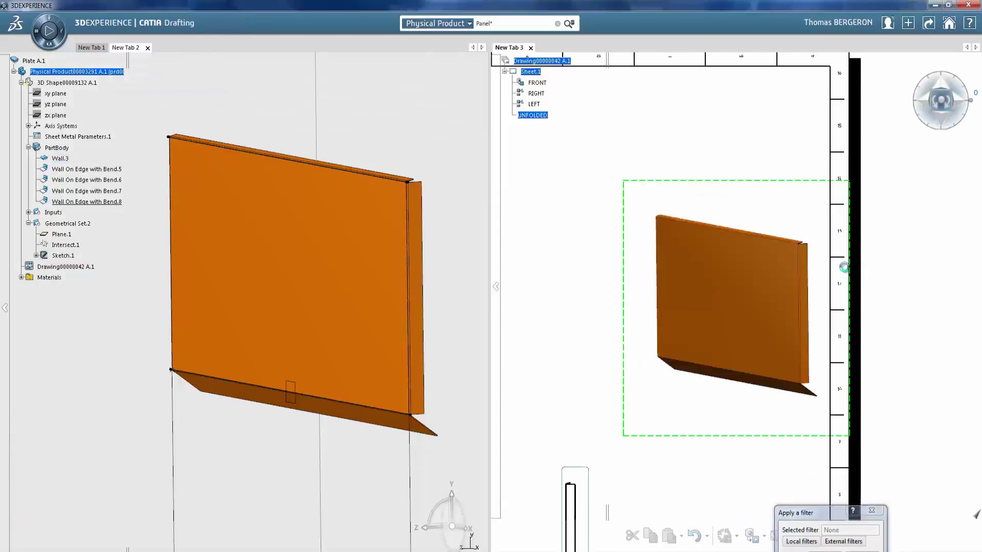
middle_click_drag(767, 241, 741, 254)
left_click_drag(732, 369, 704, 329)
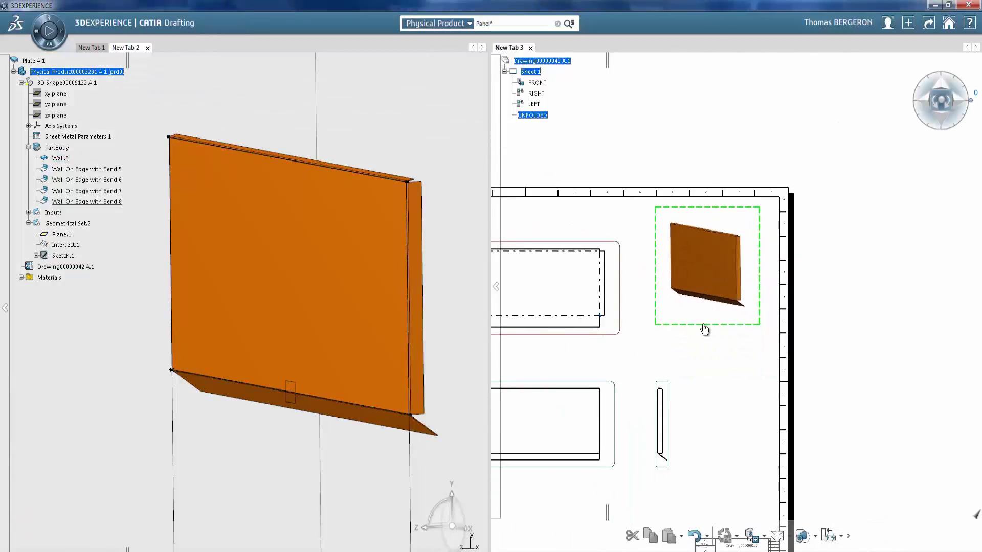
left_click(725, 369)
middle_click_drag(725, 369, 807, 359)
scroll(807, 360, "down", 3)
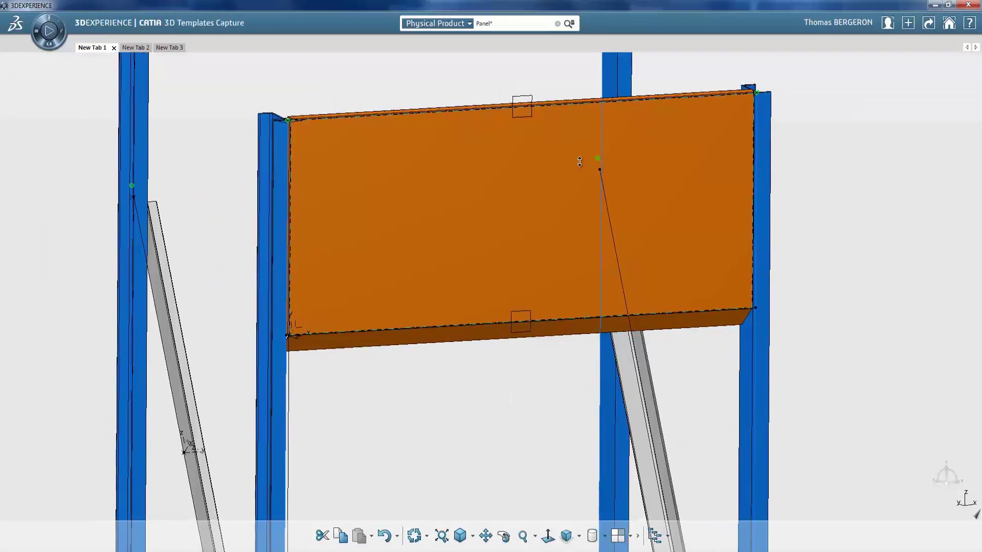
scroll(583, 169, "down", 5)
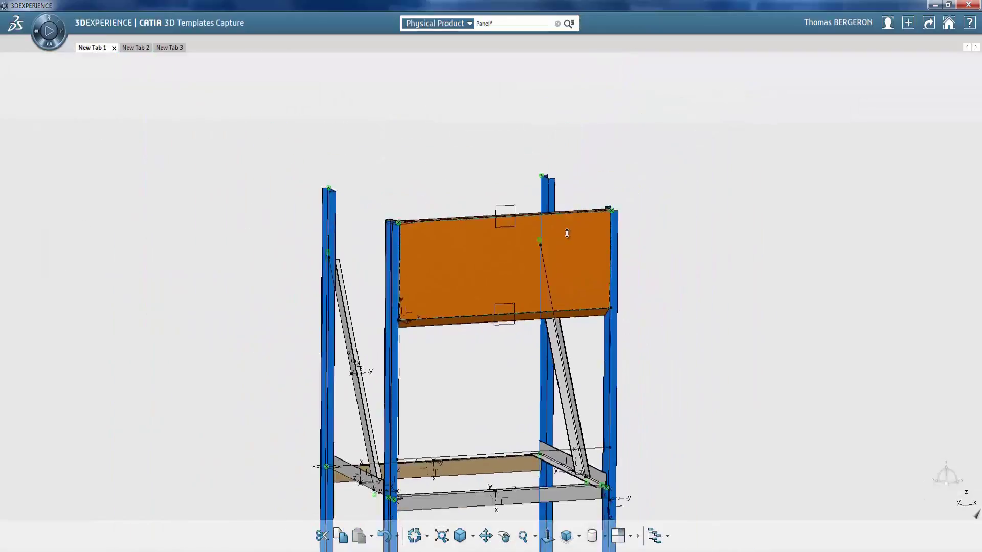
scroll(571, 217, "down", 5)
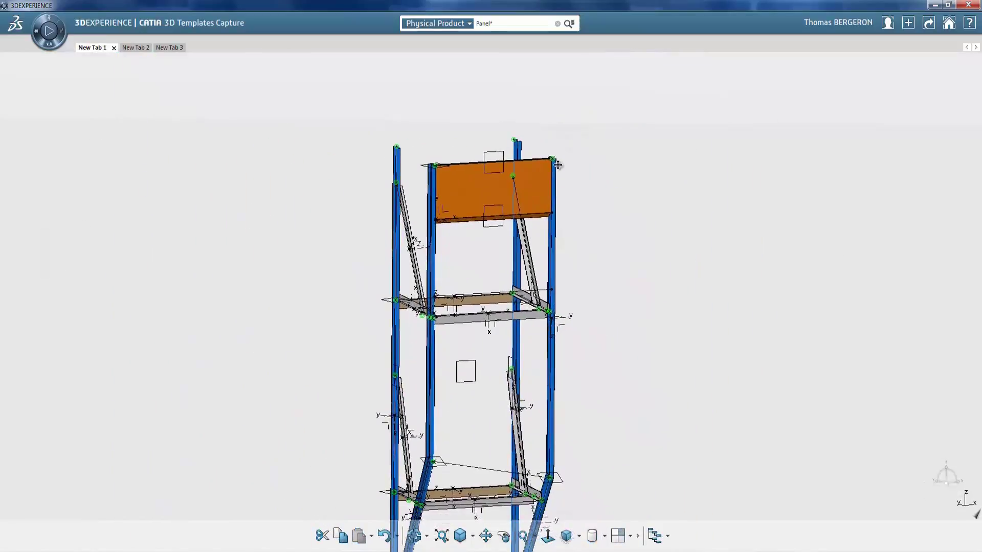
scroll(553, 149, "down", 2)
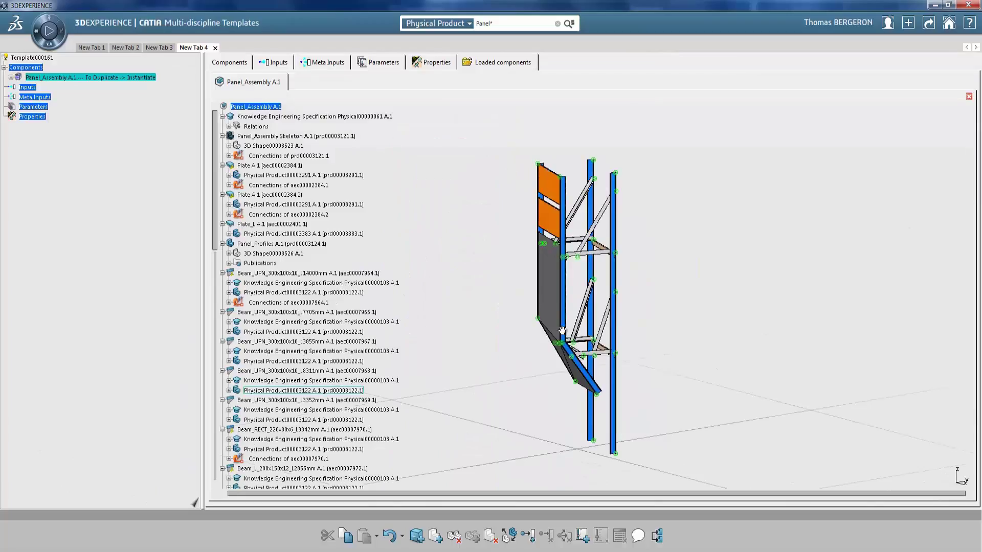
middle_click_drag(614, 328, 423, 300)
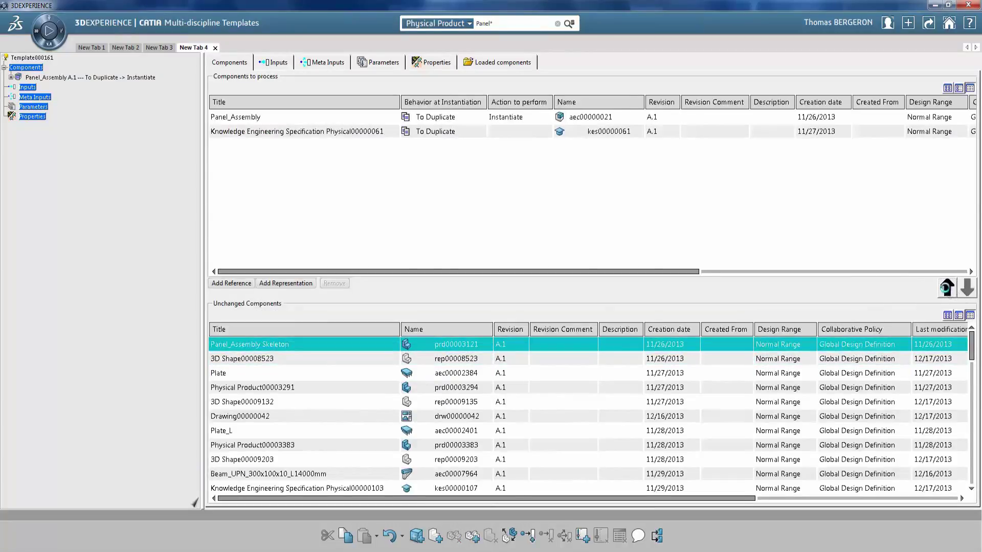
- Add Panel_Assembly Skeleton and its dependent components to the template's components to duplicate, and review the list
left_click(947, 288)
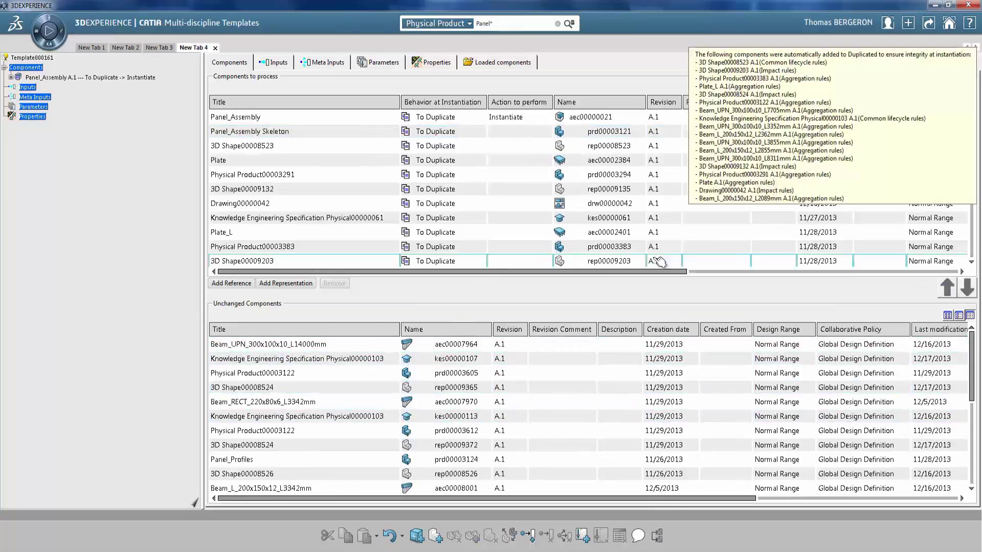
left_click_drag(972, 136, 962, 102)
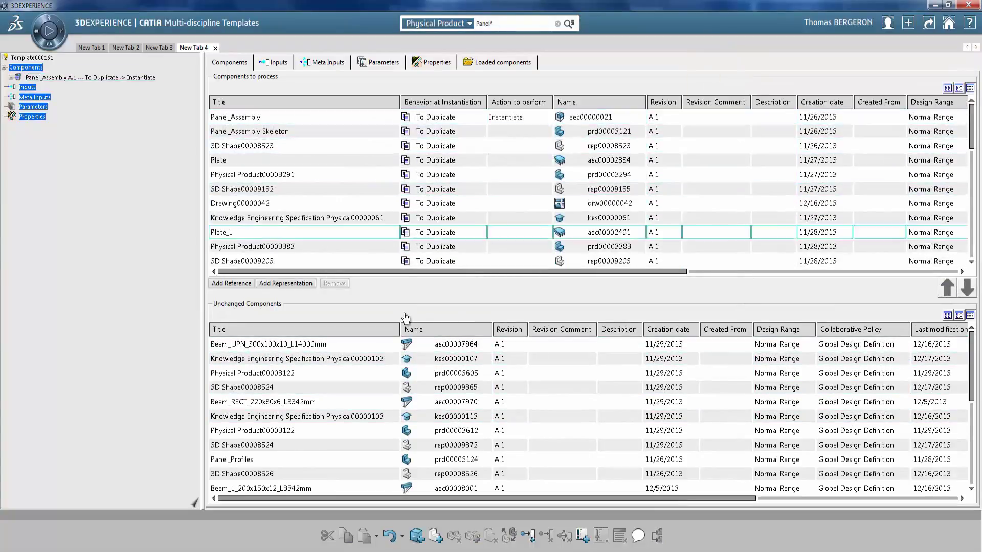
left_click(237, 66)
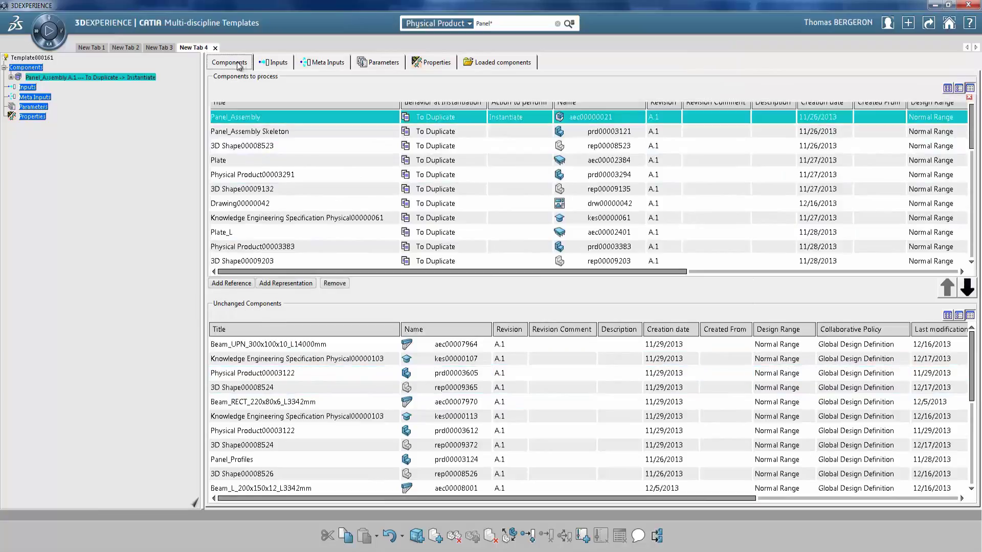
- Define the lines UPN_1 to UPN_6 as inputs of the Panel_Assembly template and review its components
left_click(272, 63)
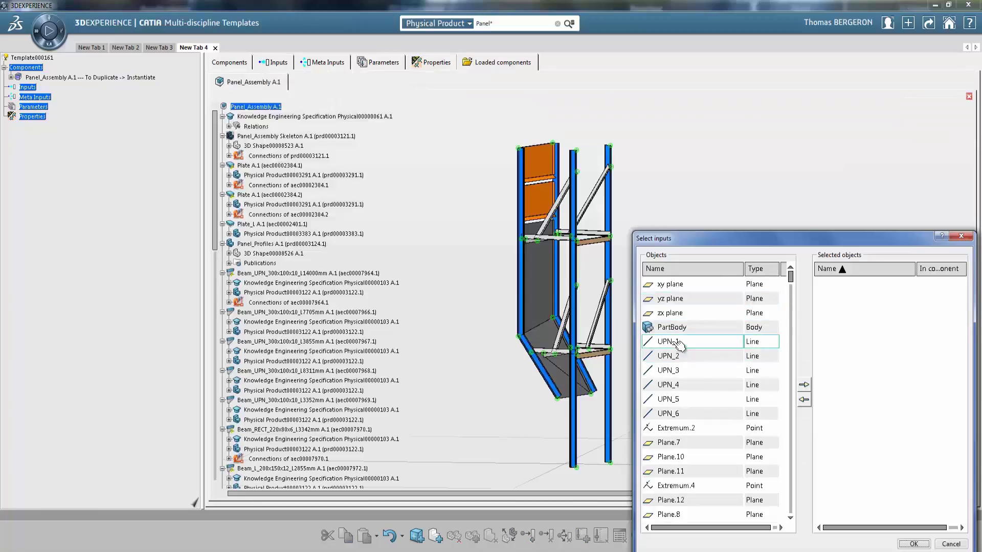
left_click(677, 342)
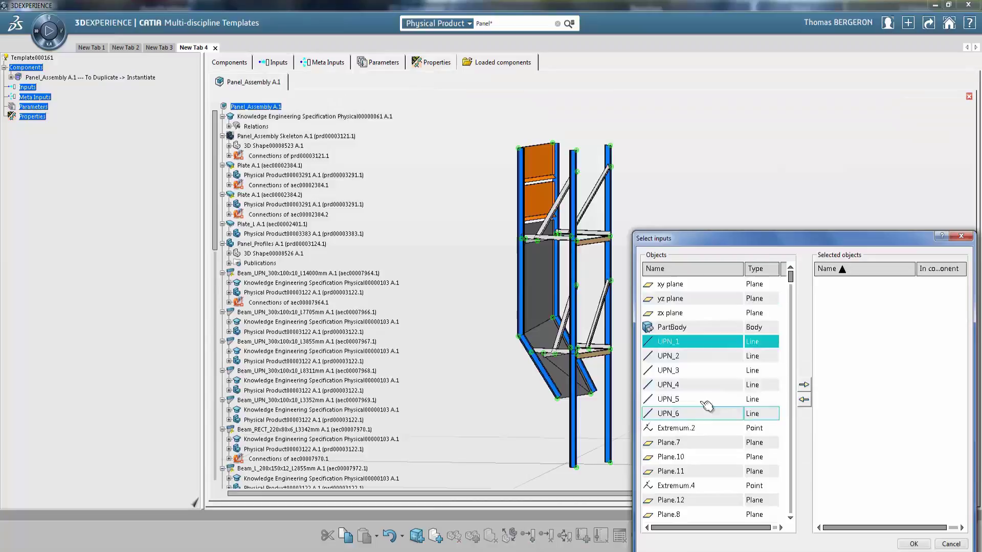
left_click(708, 412, "shift")
left_click(804, 385)
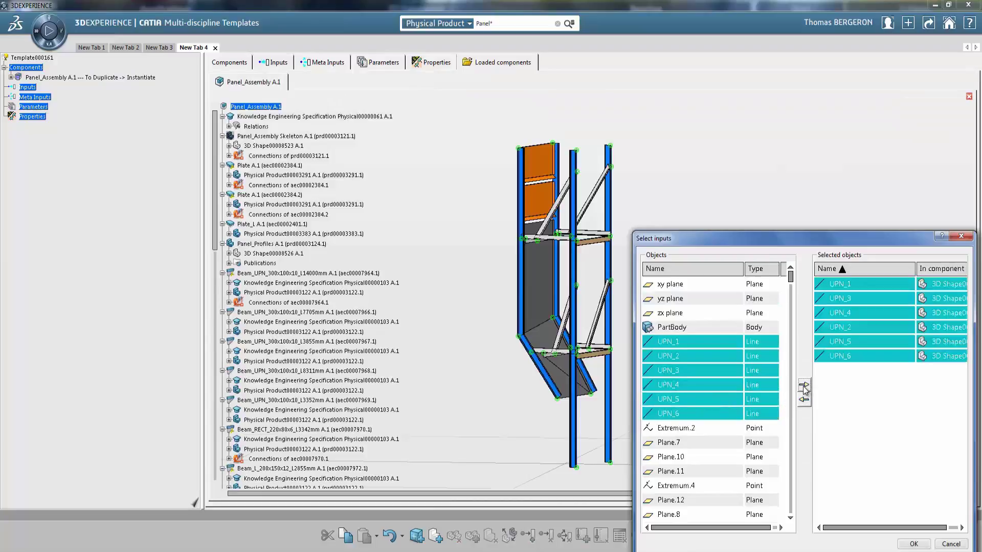
left_click(911, 544)
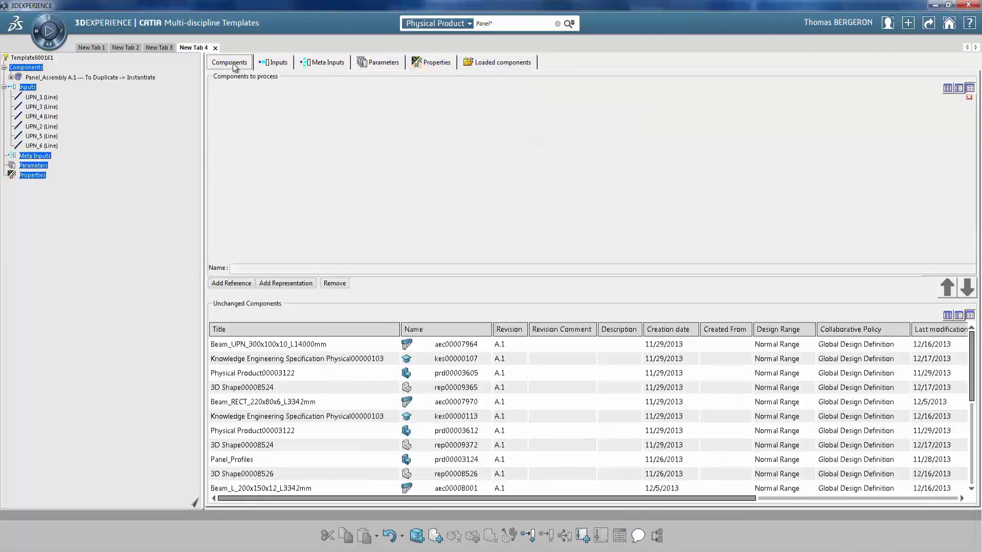
left_click(299, 114)
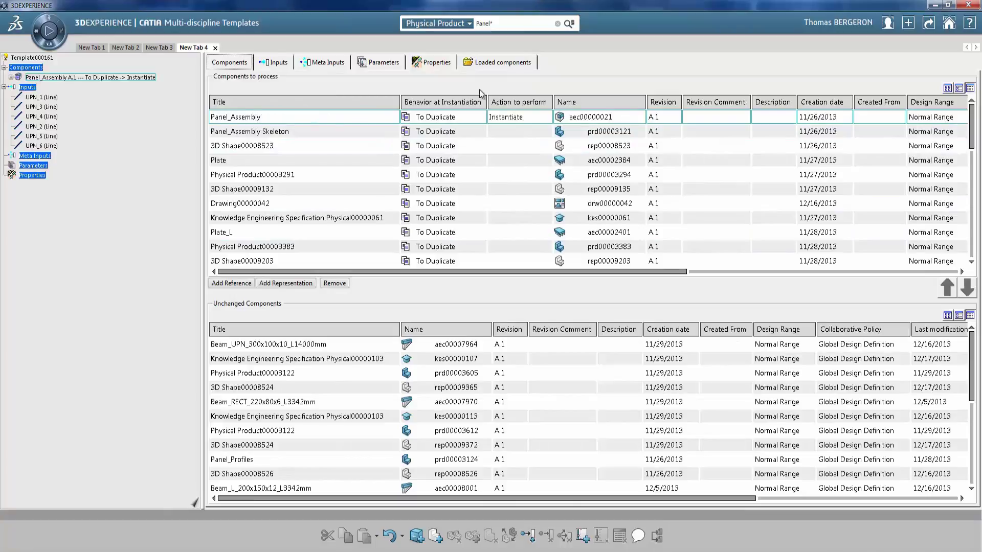
left_click(500, 64)
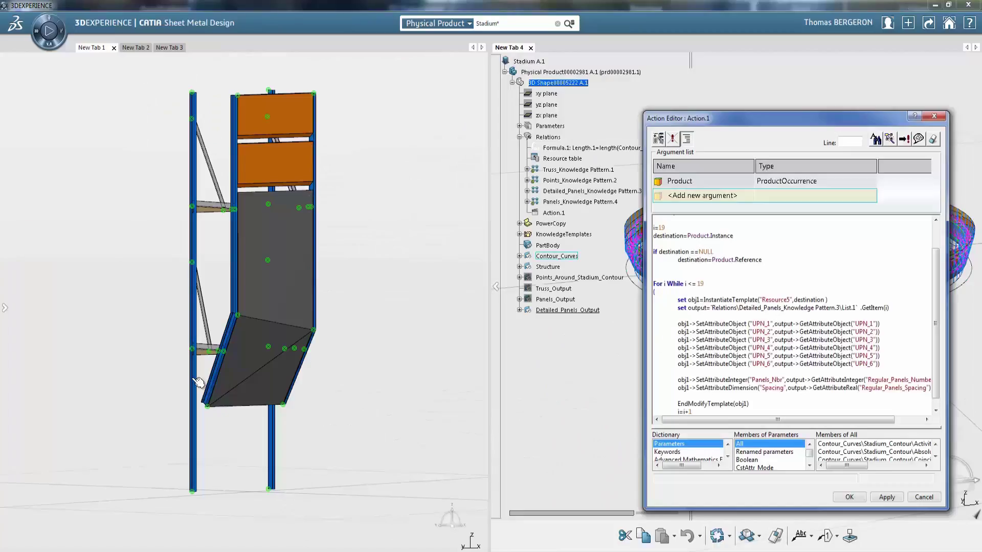
- Expand the Detailed_Panels_Output panels and run Action.1 to instantiate the panel assembly template around the stadium
left_click(519, 311)
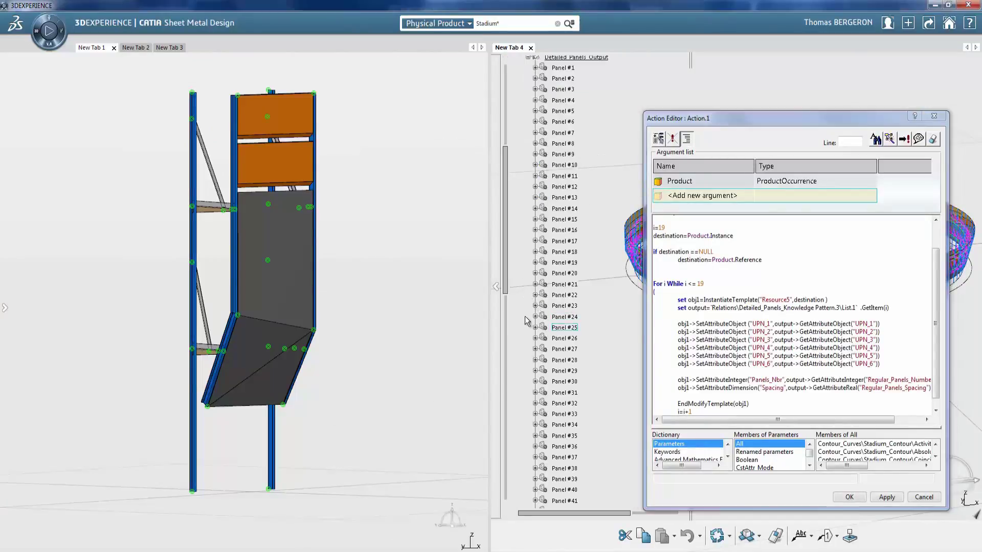
left_click(535, 317)
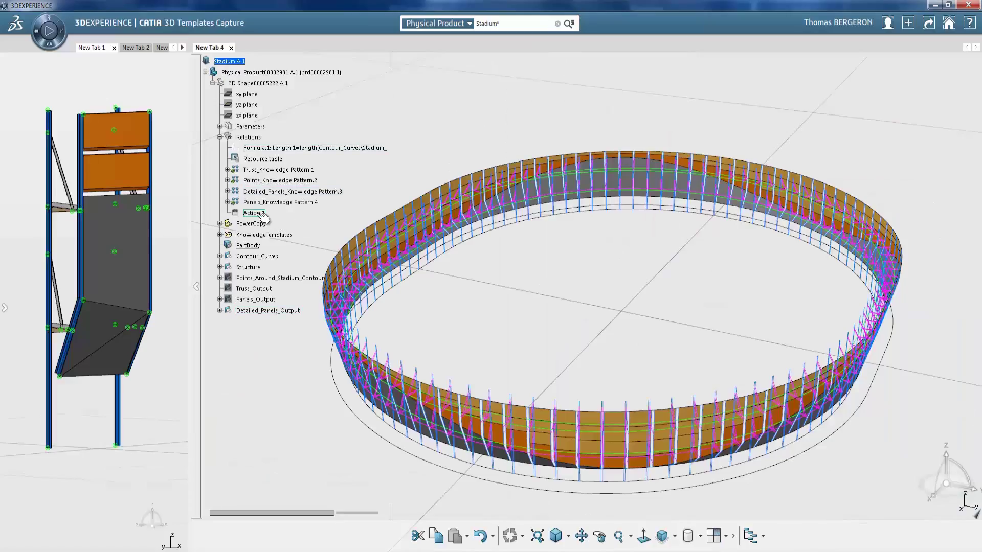
right_click(262, 217)
mouse_move(307, 382)
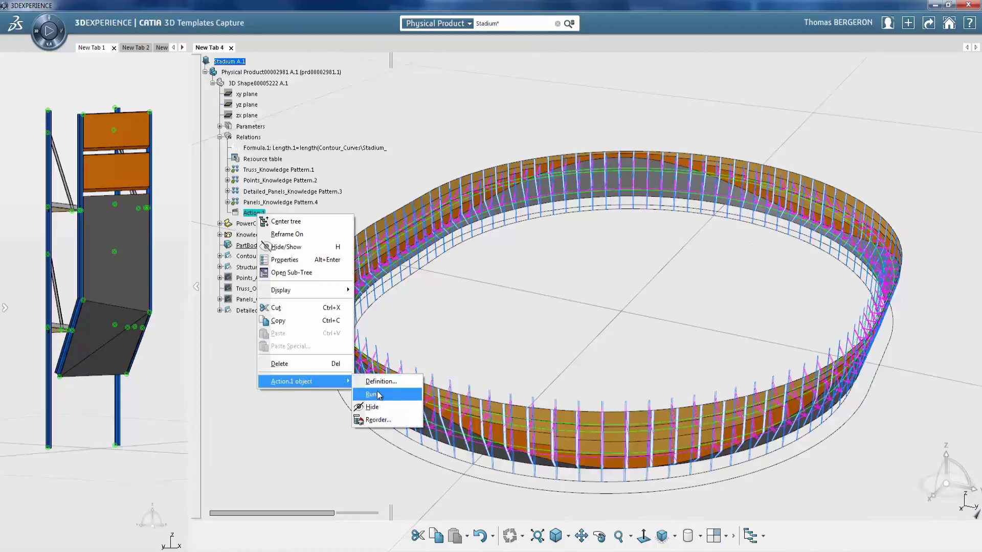
left_click(373, 394)
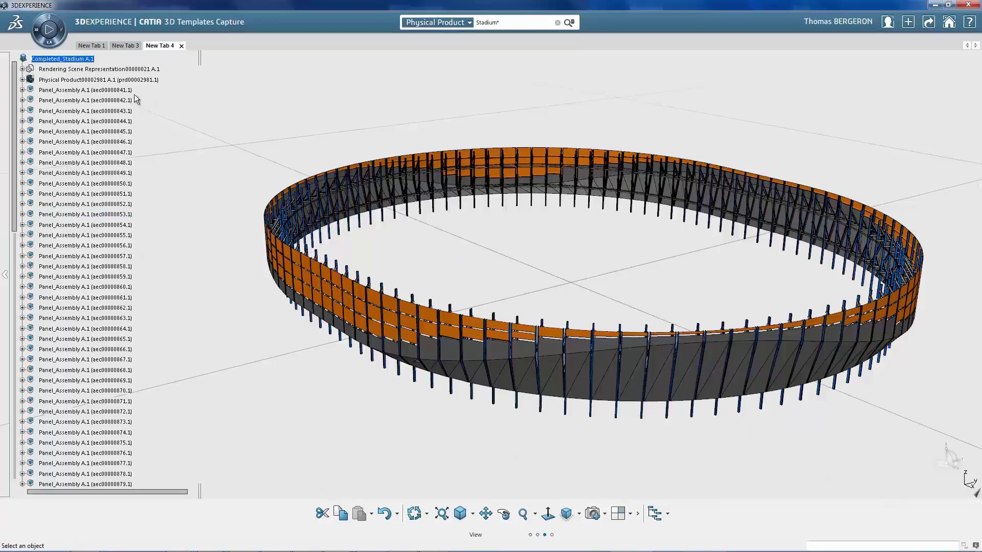
mouse_move(14, 112)
left_mouse_down()
mouse_move(4, 129)
mouse_move(10, 103)
left_mouse_up()
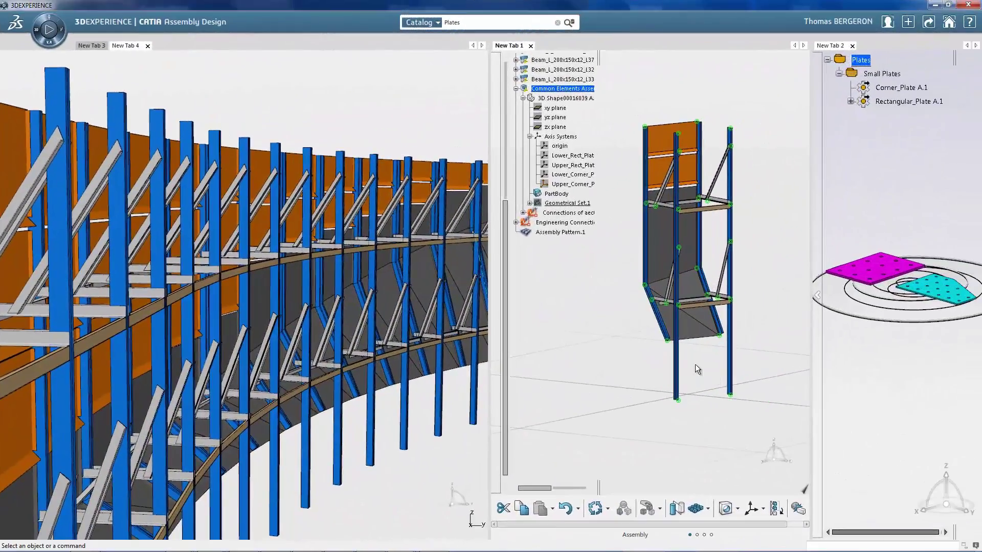
middle_click_drag(695, 364, 620, 357)
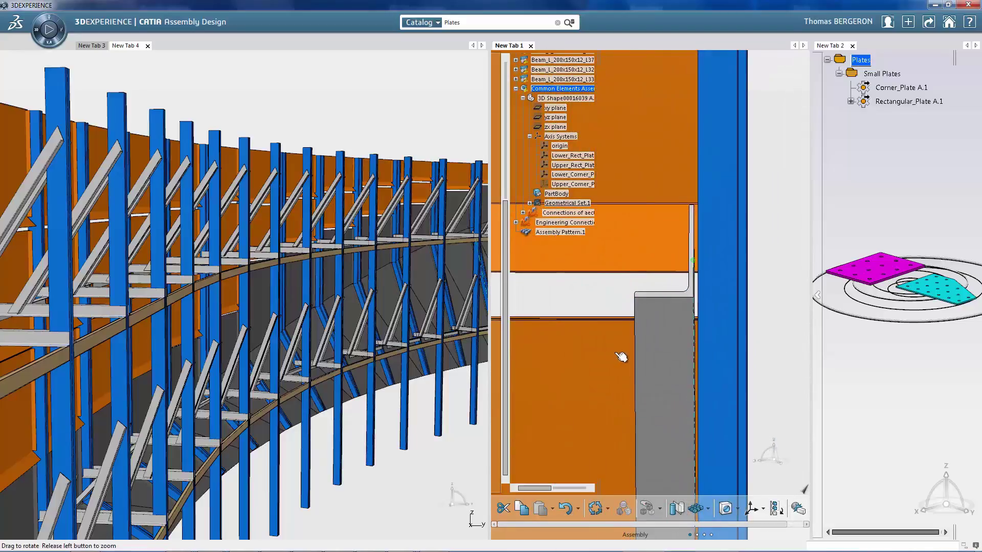
- Insert the Rectangular_Plate catalog component into the Common Elements Assembly of the panel
scroll(749, 288, "down", 6)
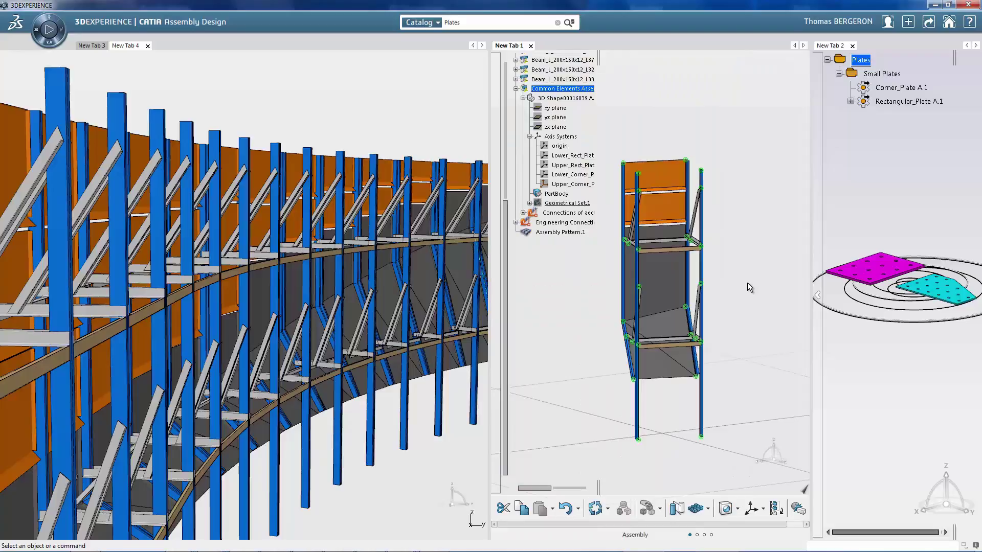
right_click(900, 101)
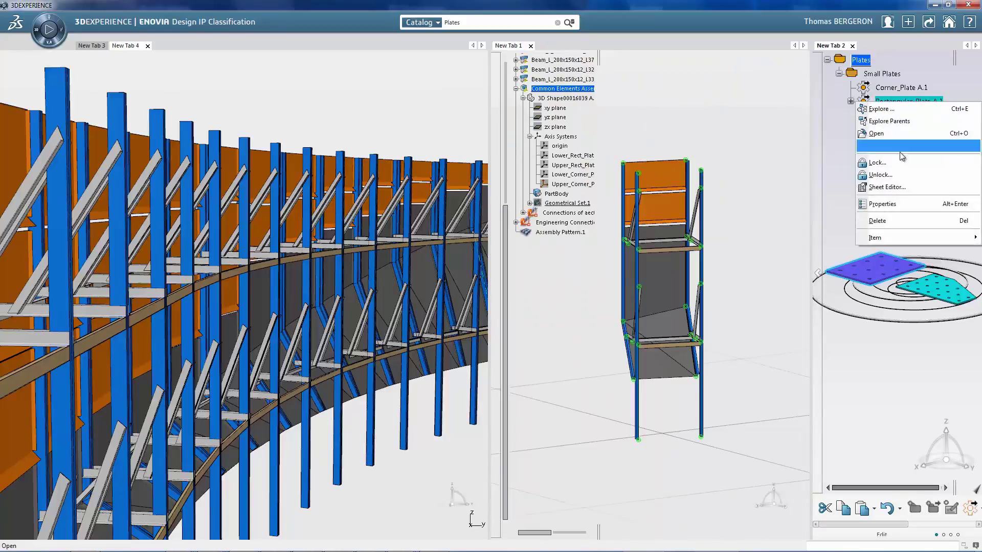
mouse_move(889, 241)
left_click(797, 251)
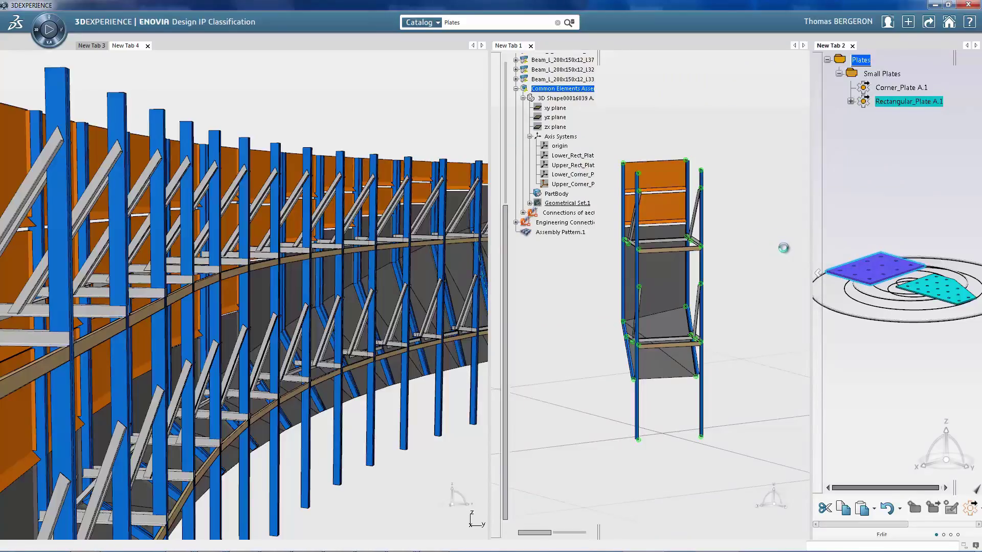
left_click(592, 89)
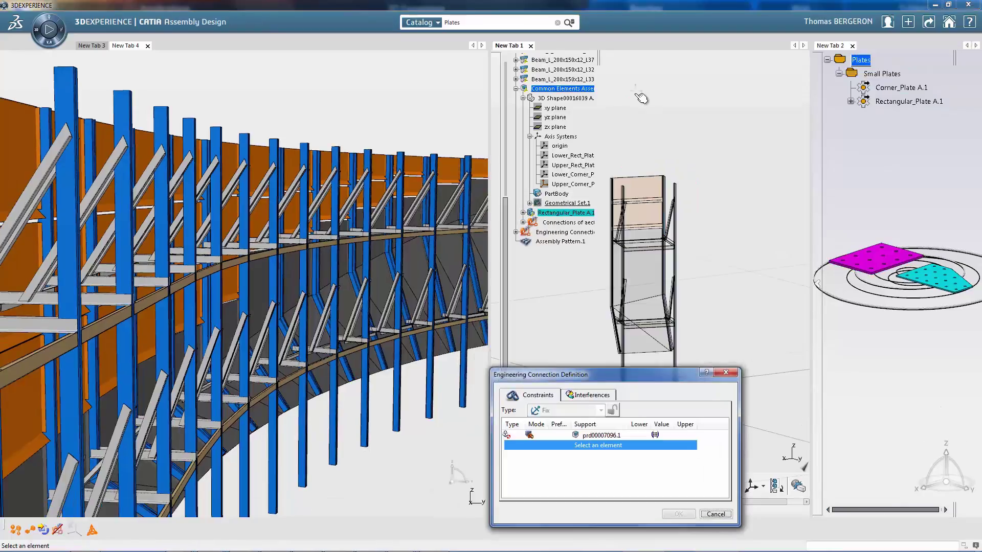
- Create a Rigid engineering connection between the rectangular plate's Axis System.1 and the Upper_Rect_Plate axis system, adjusting the constraint's type
middle_click_drag(697, 286, 741, 203)
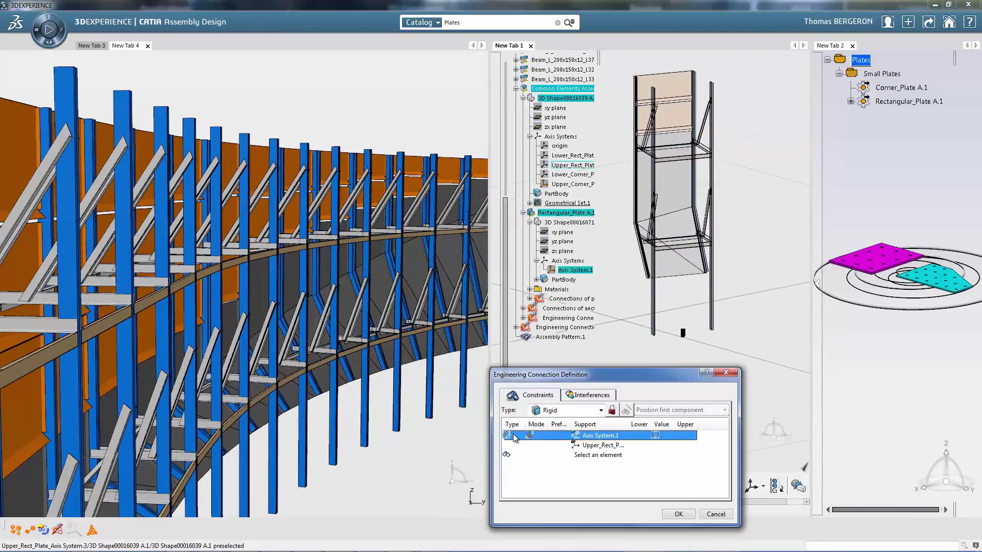
right_click(514, 435)
mouse_move(551, 442)
left_click(597, 447)
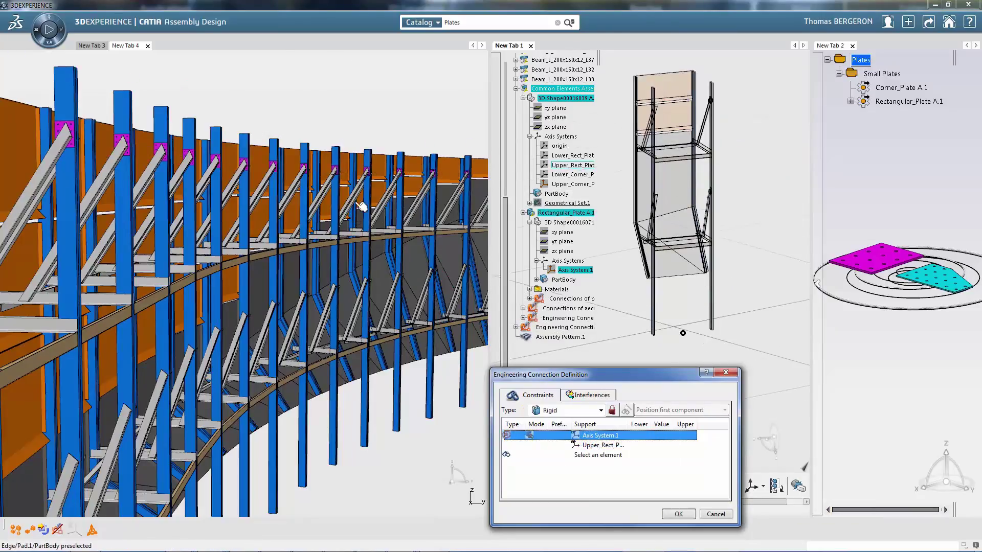
left_click(681, 513)
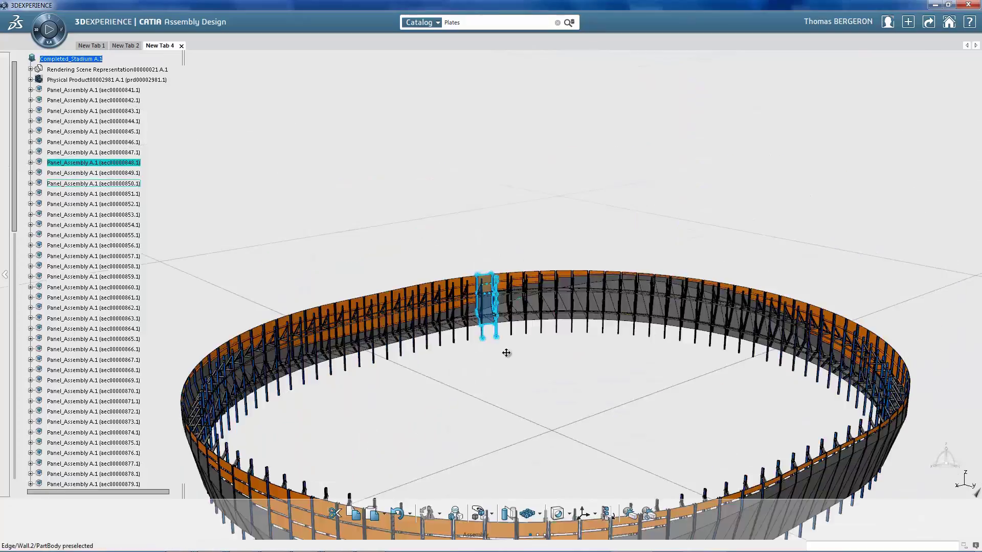
- Expand the highlighted Panel_Assembly in Completed_Stadium and examine the attributes of its Beam_L_200x150x12_L3766mm
middle_click_drag(506, 352, 569, 192)
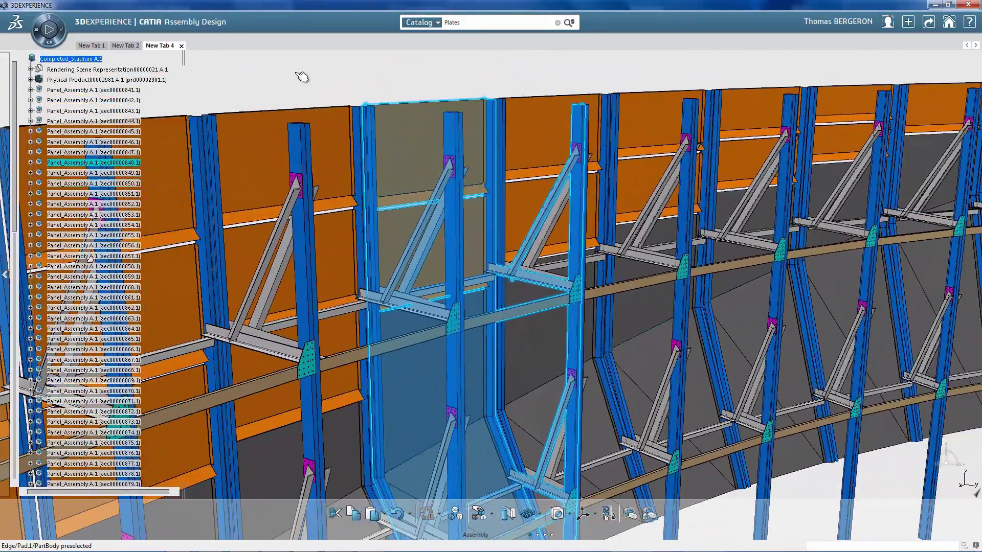
left_click(31, 162)
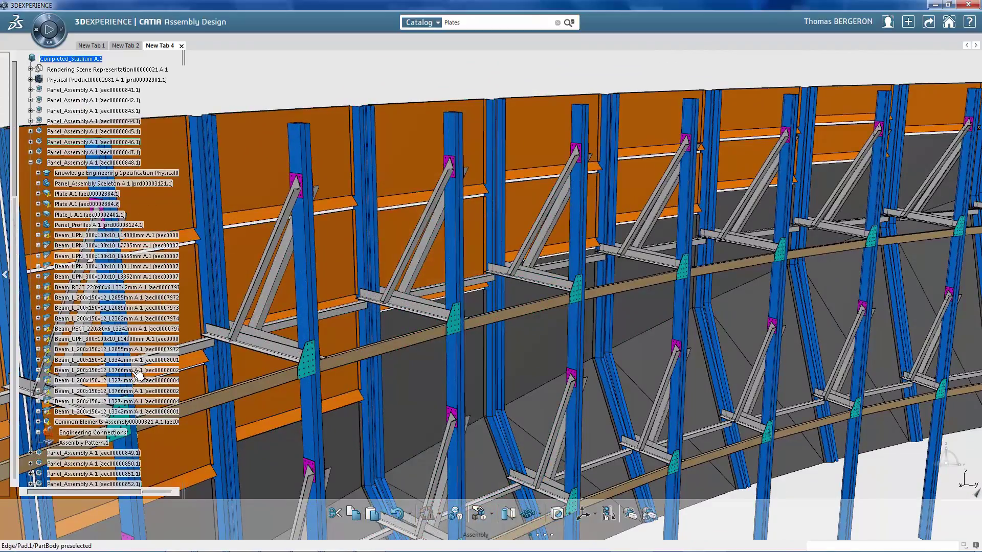
right_click(166, 370)
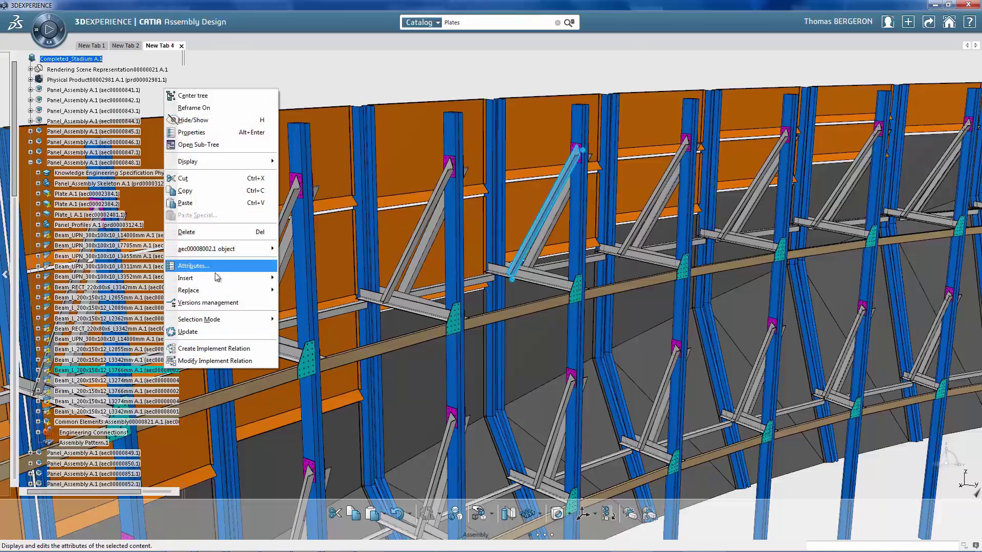
left_click(198, 269)
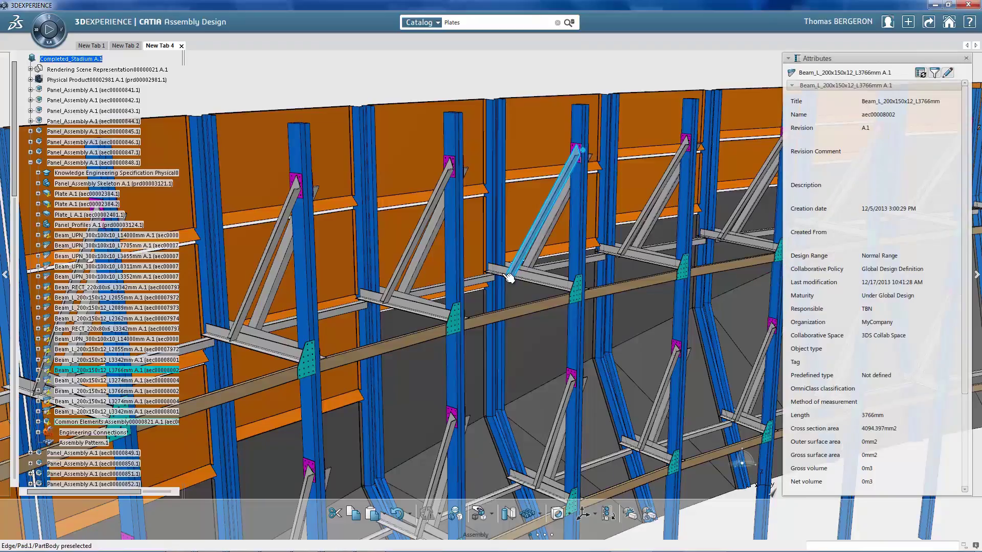
left_click(966, 58)
- Generate the D4F report for the whole stadium and examine the lengths and counts of the L_200x150x12 and UPN_300x100x10 sections
middle_click_drag(526, 92, 241, 268)
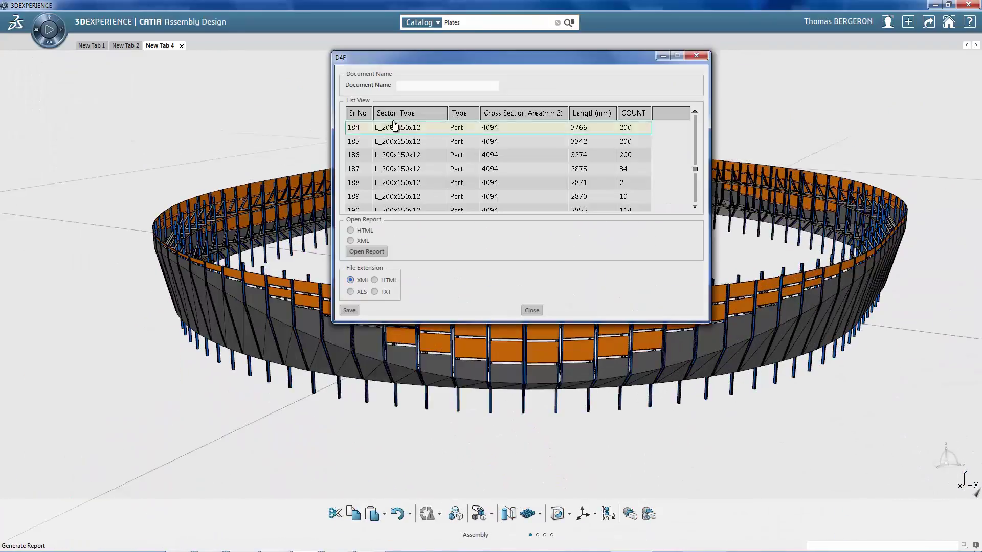
left_click(381, 126)
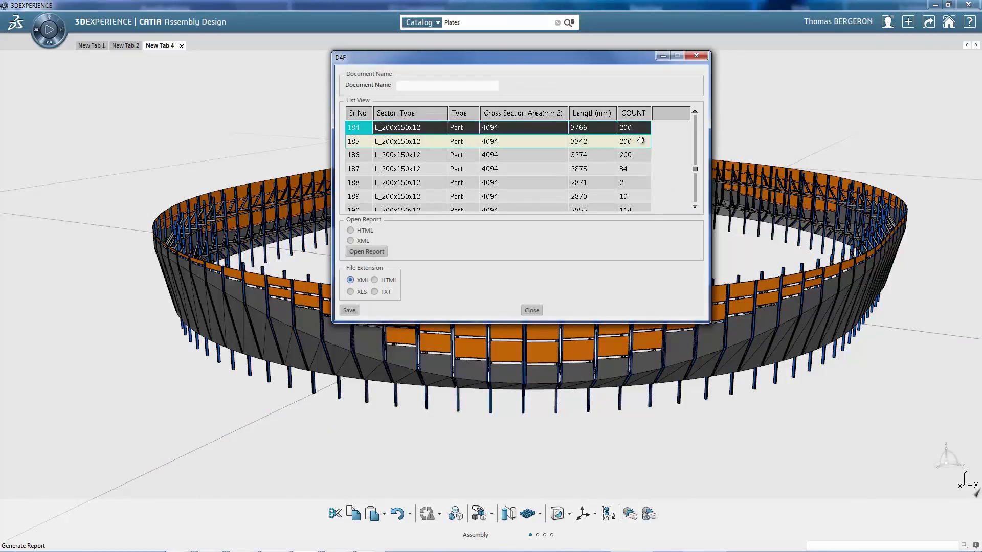
left_click(635, 141)
left_click(638, 156)
left_click(637, 170)
left_click(635, 185)
left_click(639, 197)
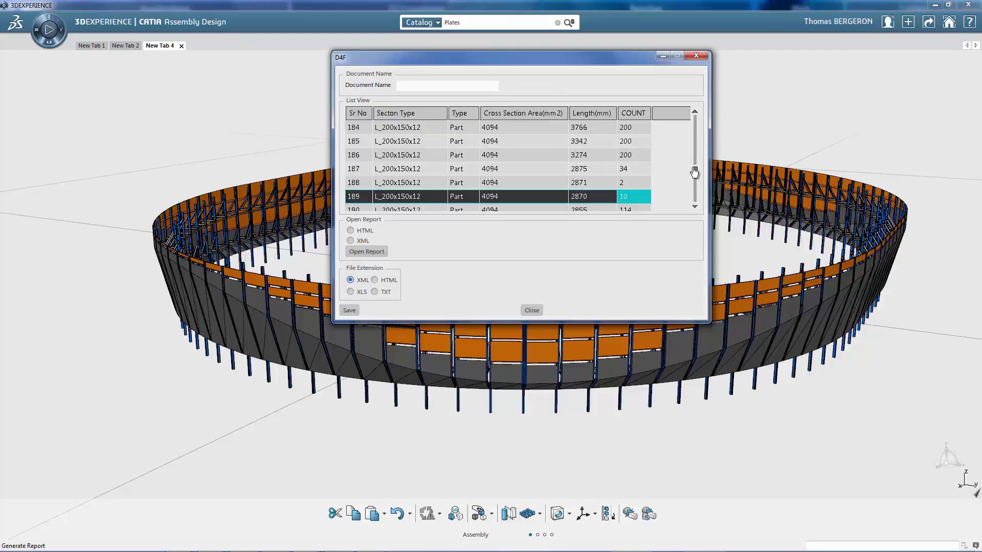
left_click_drag(696, 170, 690, 160)
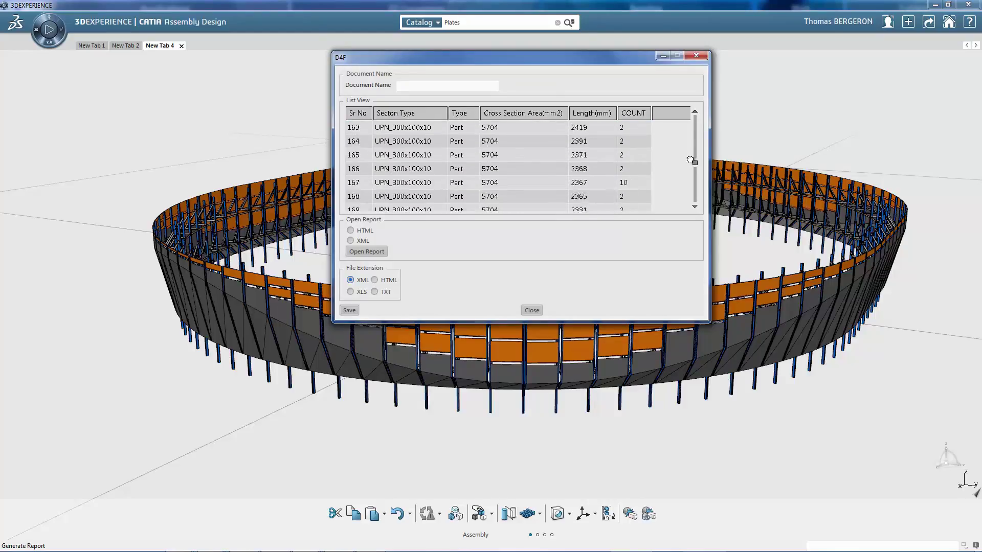
left_click_drag(694, 113, 694, 125)
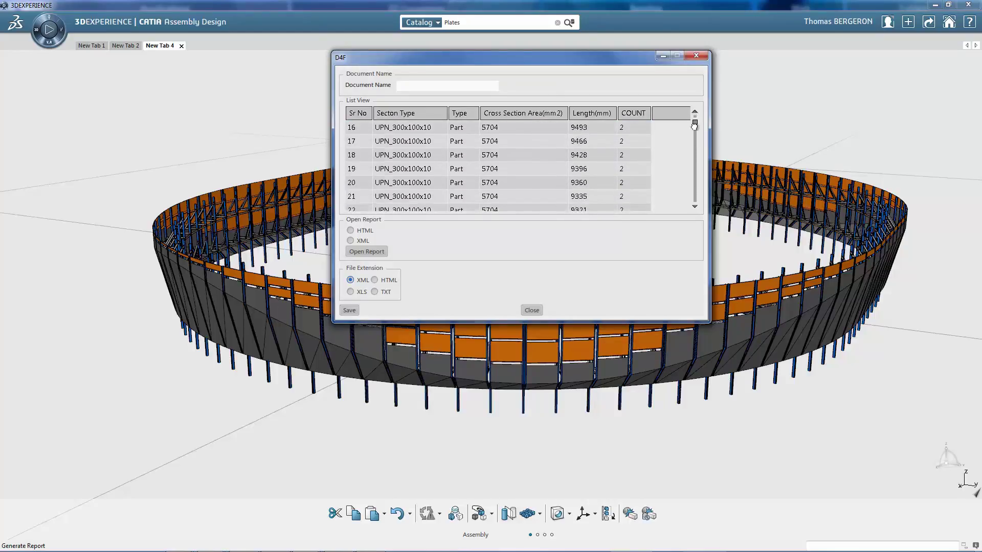
left_click_drag(696, 173, 695, 180)
- Open the D4F report as HTML in the browser, look through its section list, and return to the stadium model
left_click(350, 230)
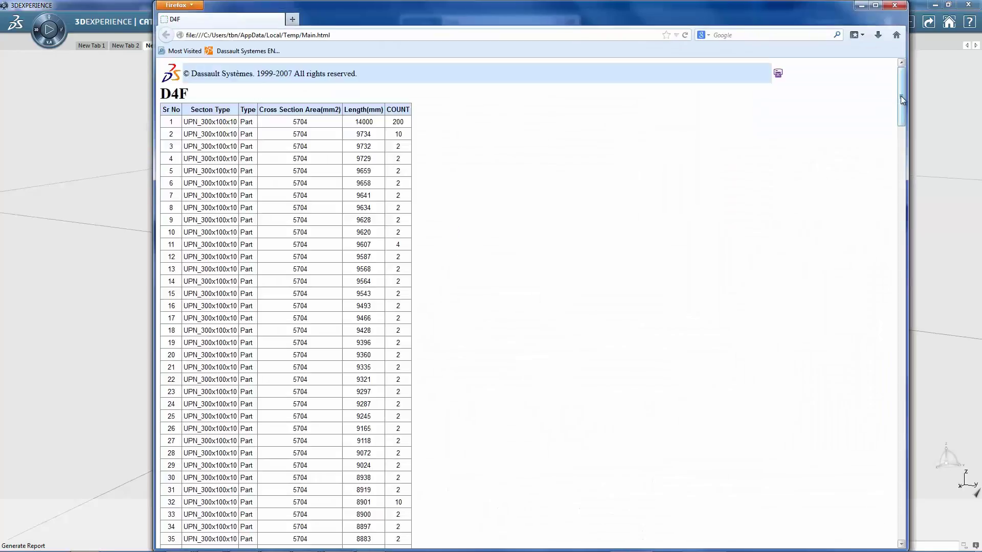
left_click_drag(900, 97, 873, 63)
left_click(858, 7)
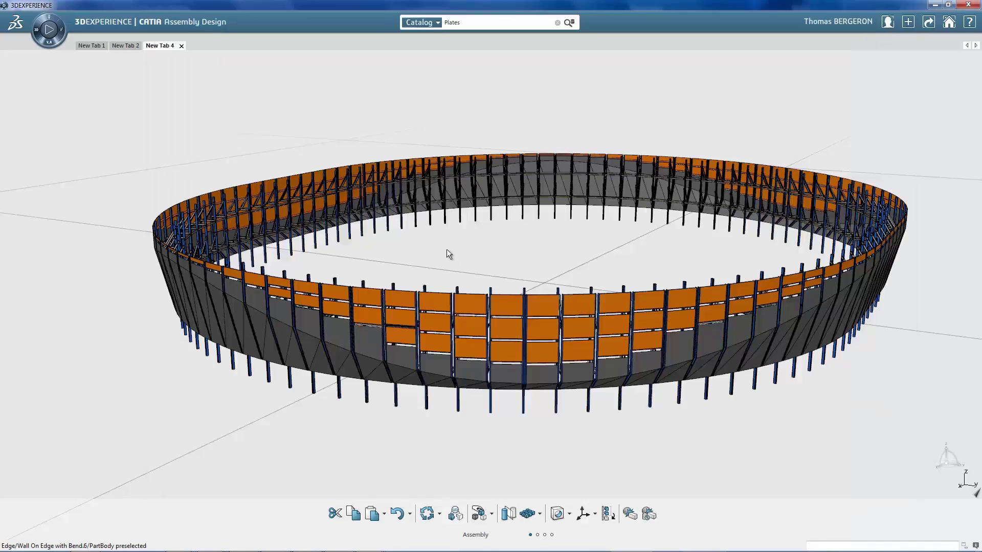
- Locate an upper orange facade plate in the stadium's tree and open its drawing Drawing00000042
middle_click_drag(447, 250, 471, 230)
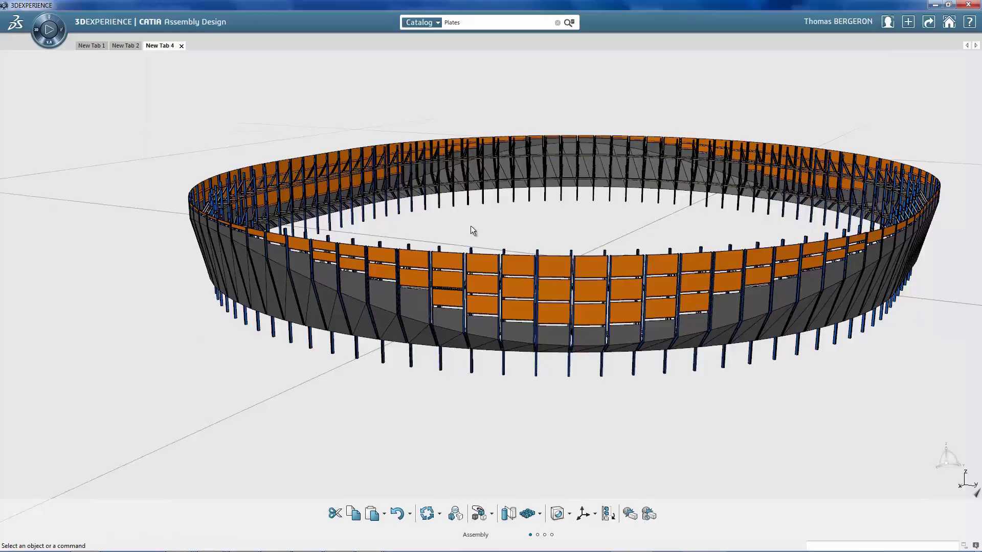
key("F3")
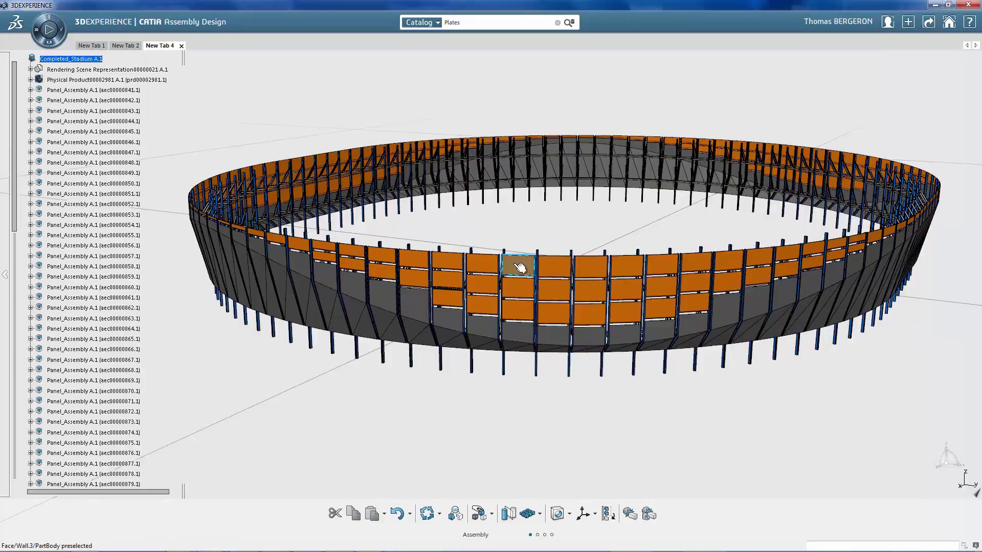
right_click(519, 267)
left_click(546, 272)
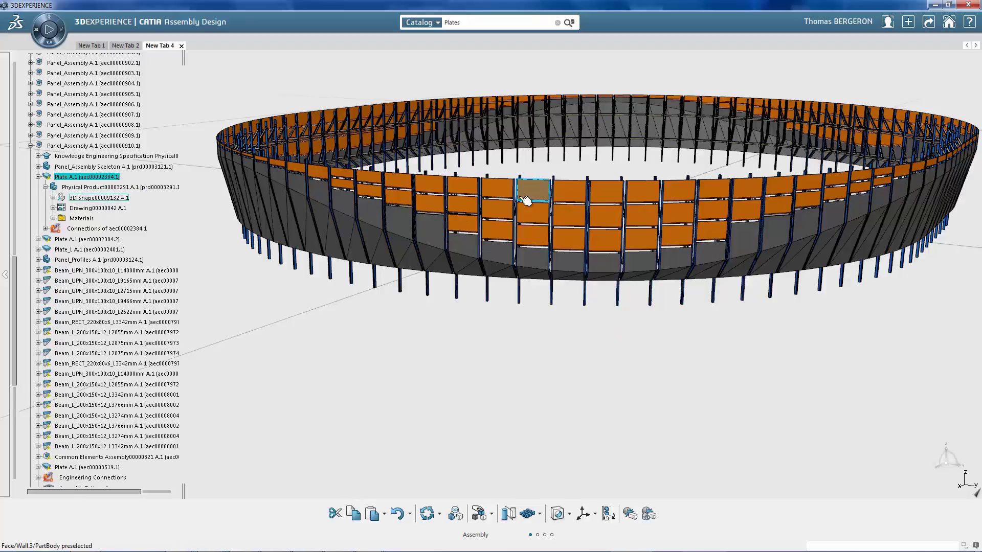
double_click(116, 208)
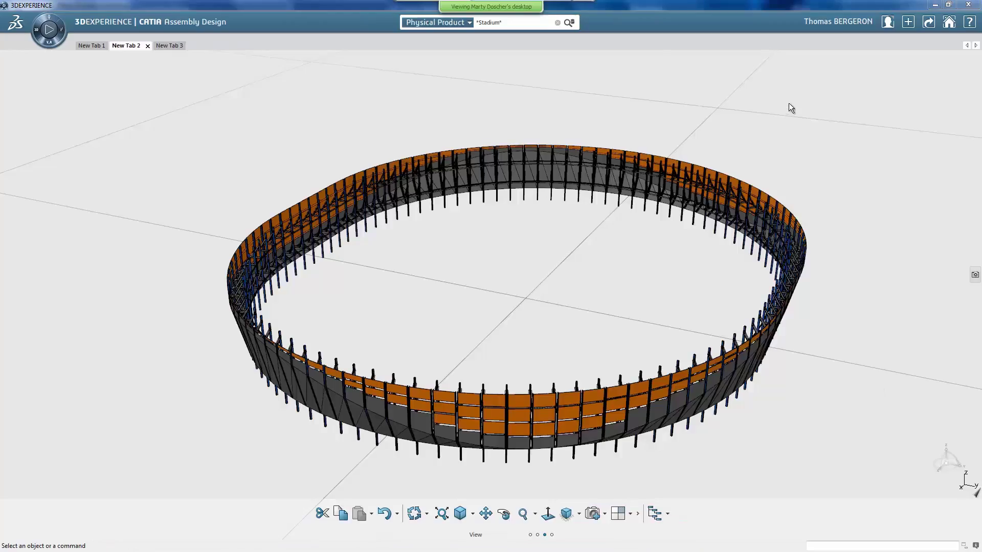
- Change the ambience of the stadium's 3D view to a dark environment
right_click(849, 149)
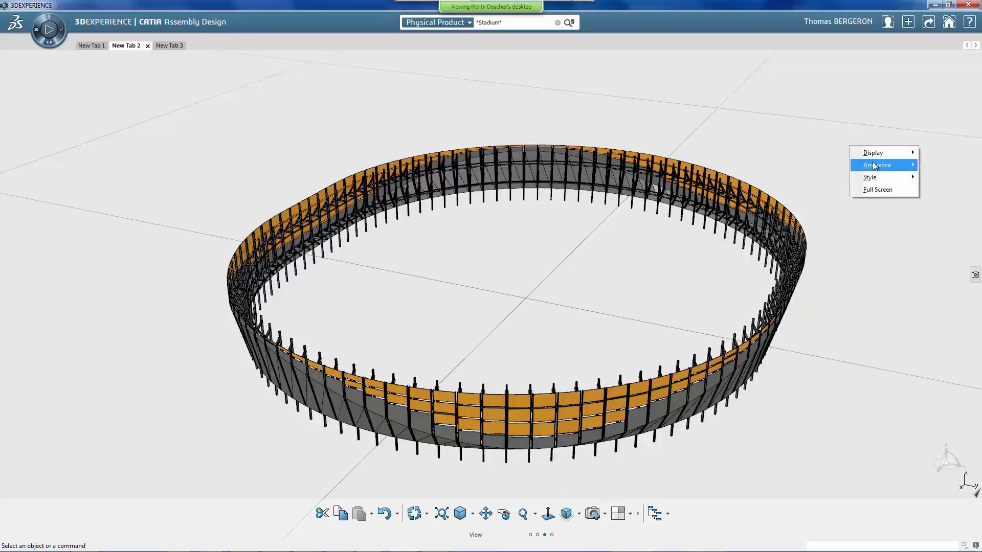
mouse_move(874, 165)
left_click(828, 216)
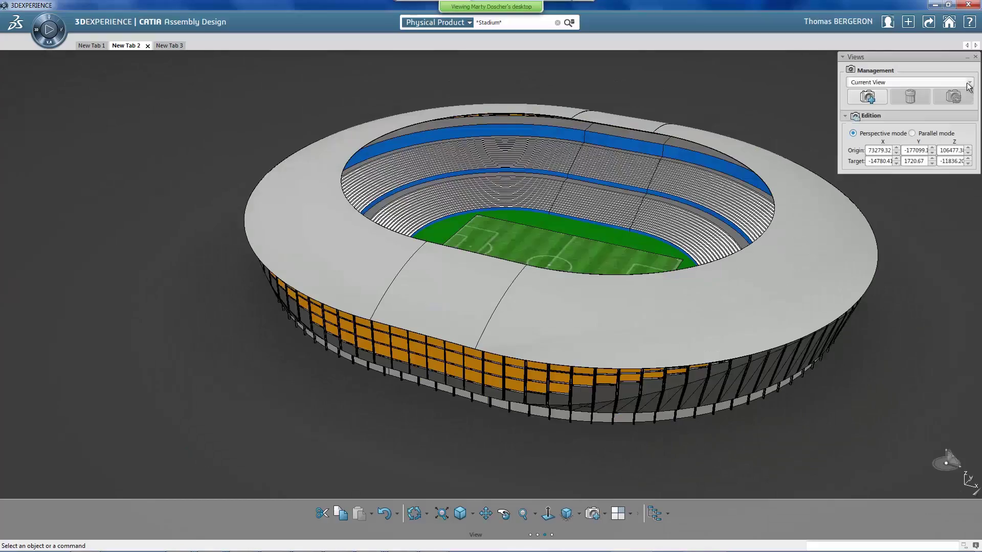
- View the stadium from the saved cameras Camera.2 and Camera.3, and put the camera settings away
left_click(969, 83)
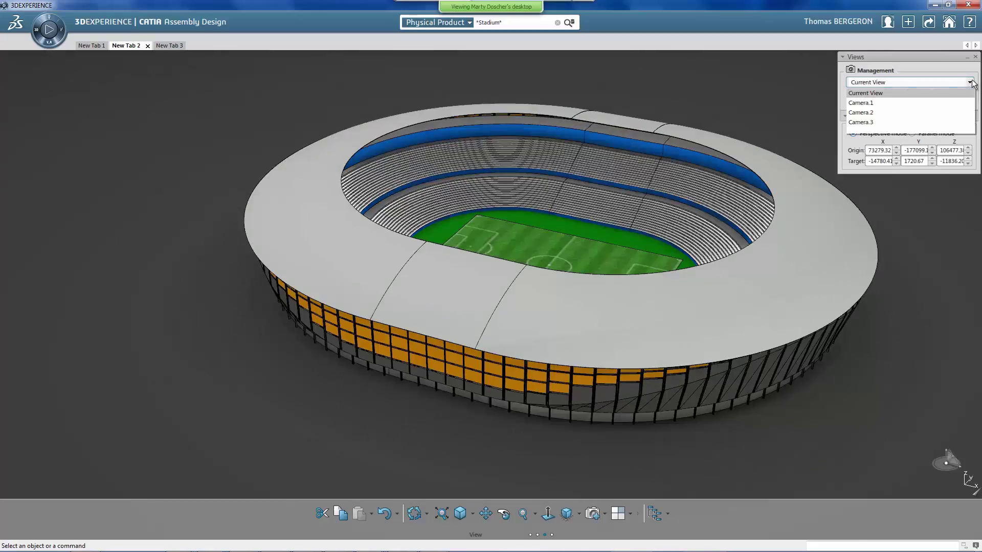
left_click(943, 113)
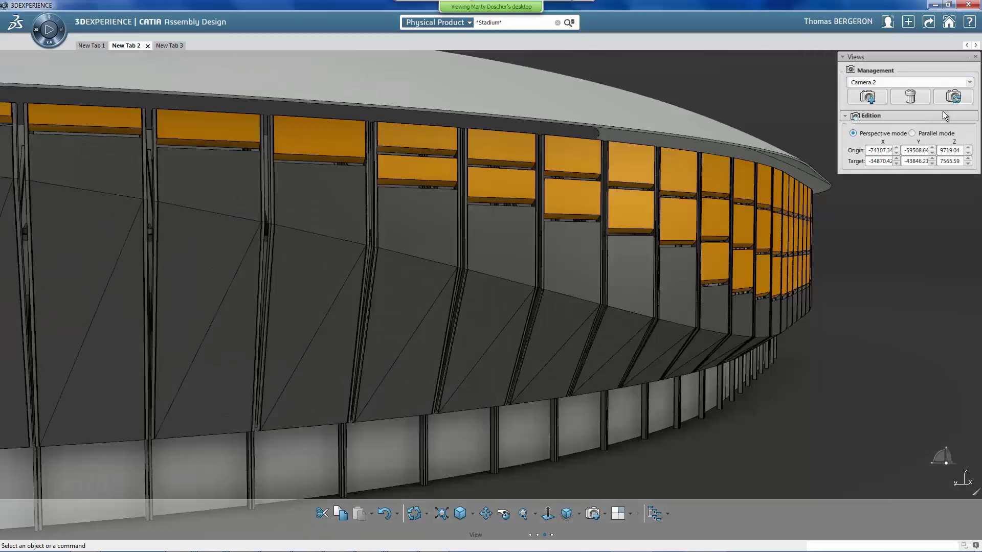
left_click(969, 82)
left_click(943, 122)
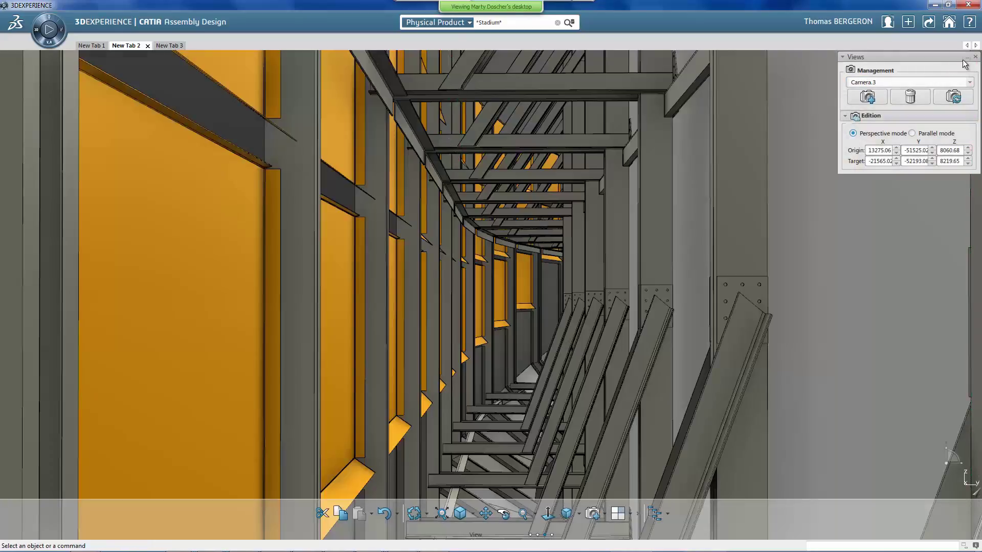
left_click(966, 57)
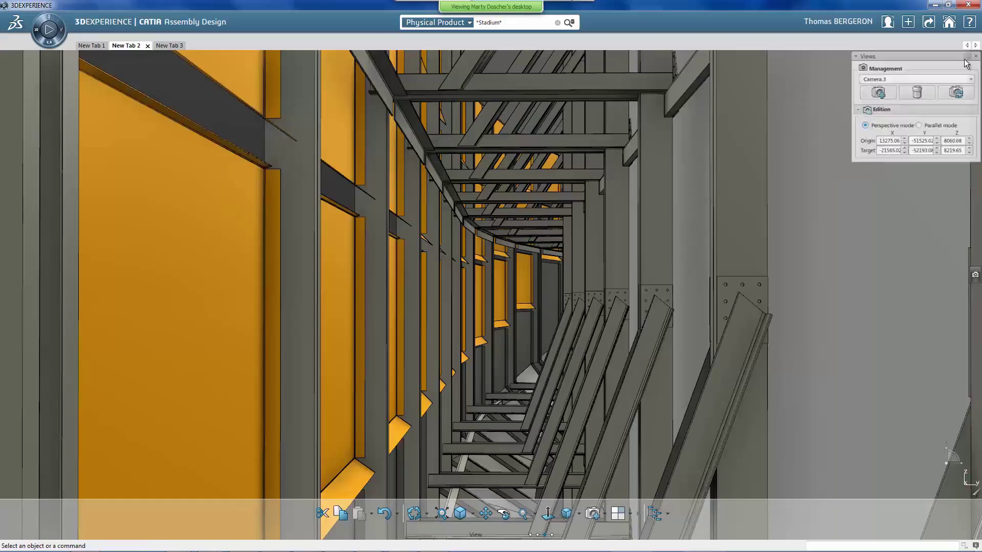
- Customize the view mode to use Gouraud shading for the stadium's interior structure
left_click(592, 514)
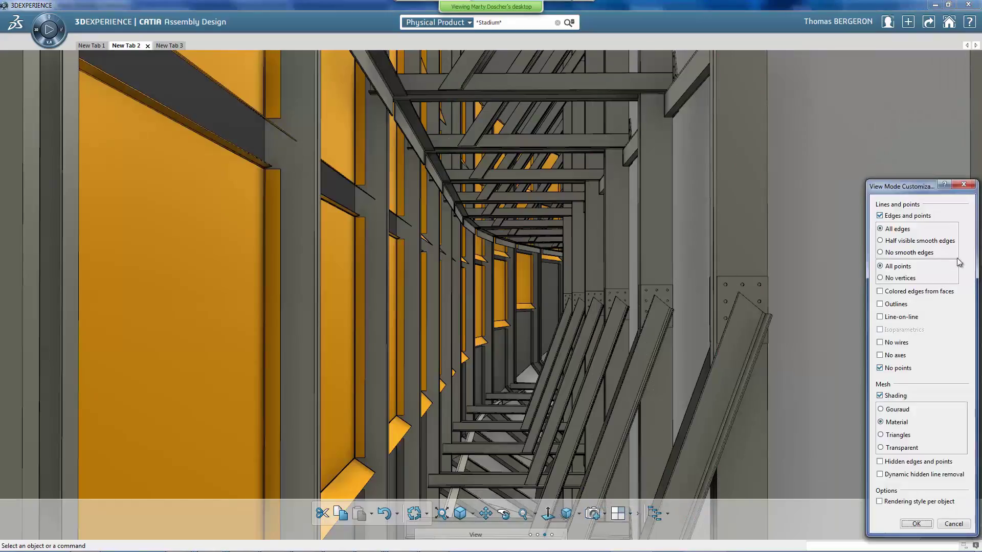
left_click(907, 412)
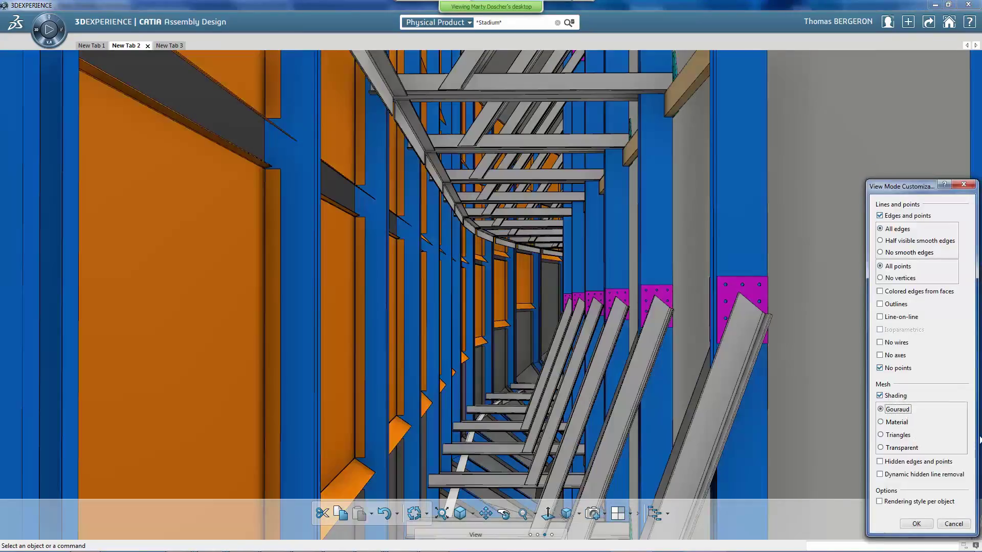